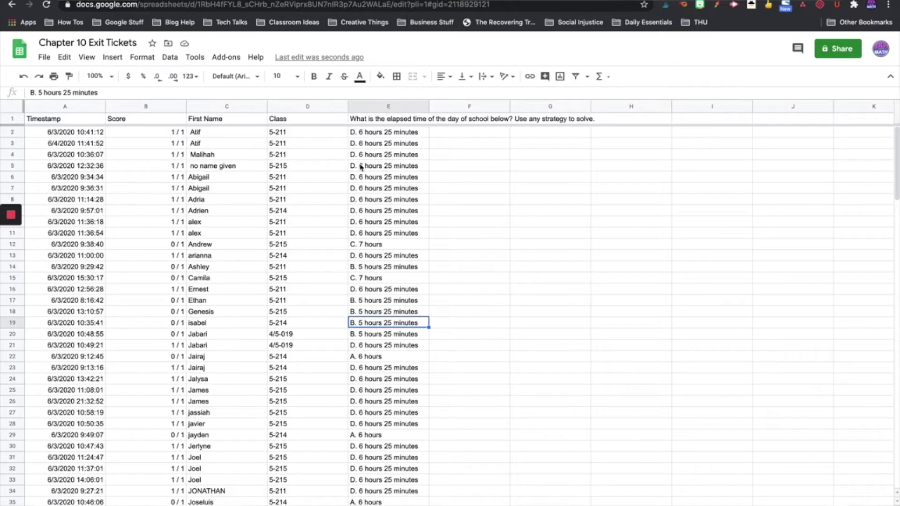
Narrow the Score column so that it fits closely around its values
{"action": "scroll", "coordinate": [381, 365], "scroll_direction": "down", "scroll_amount": 20}
{"action": "scroll", "coordinate": [398, 356], "scroll_direction": "up", "scroll_amount": 20}
{"action": "left_click", "coordinate": [423, 279]}
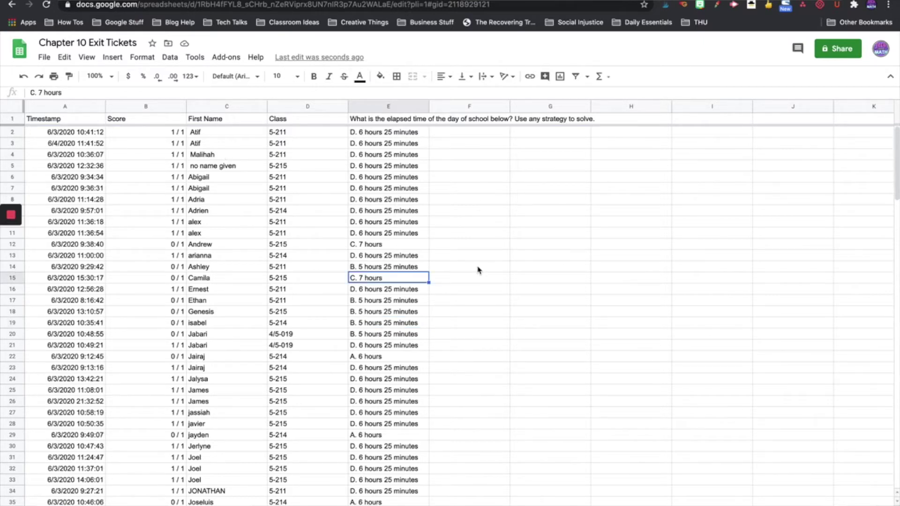
{"action": "left_click", "coordinate": [245, 162]}
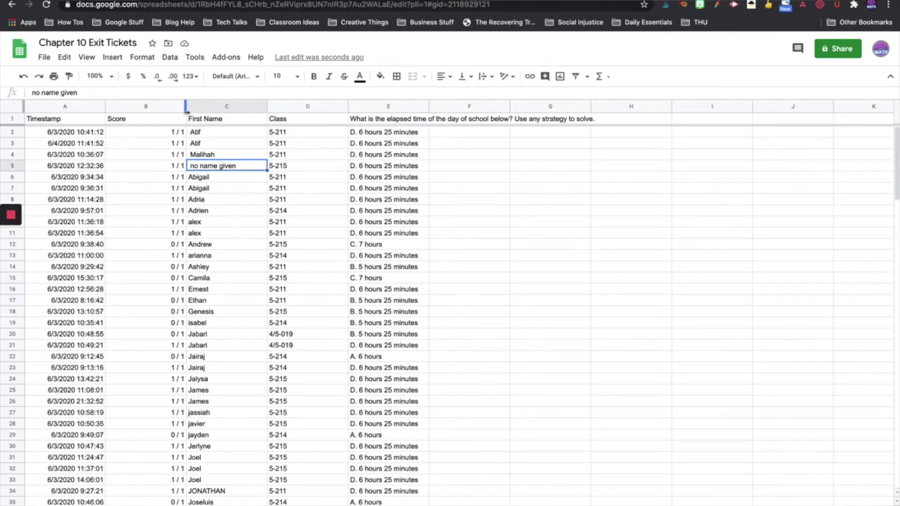
{"action": "left_click_drag", "start_coordinate": [185, 106], "coordinate": [141, 106]}
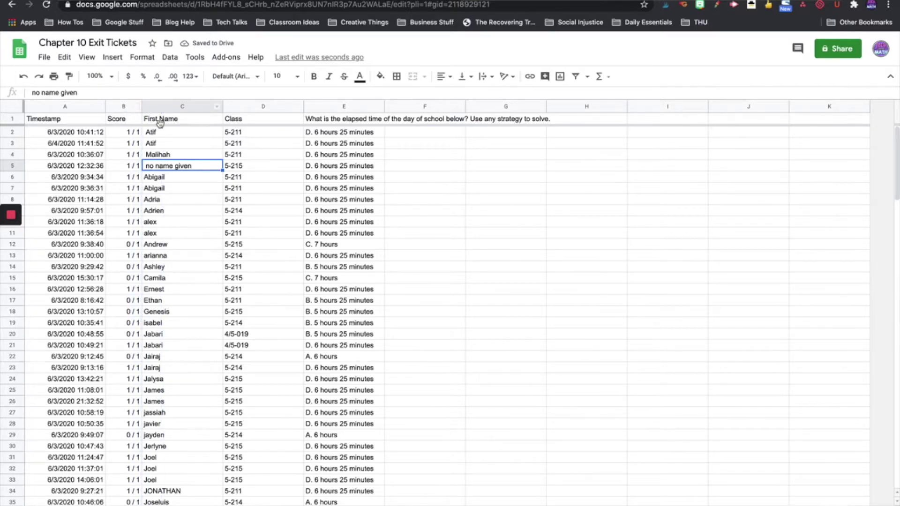
{"action": "left_click", "coordinate": [207, 202]}
{"action": "left_click", "coordinate": [178, 169]}
{"action": "left_click_drag", "start_coordinate": [263, 478], "coordinate": [261, 194]}
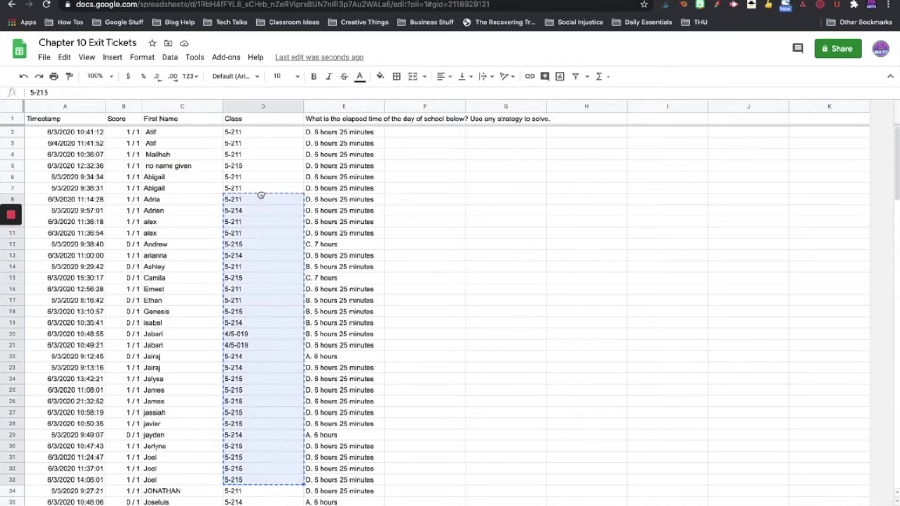
{"action": "left_click", "coordinate": [253, 145]}
{"action": "left_click", "coordinate": [251, 264]}
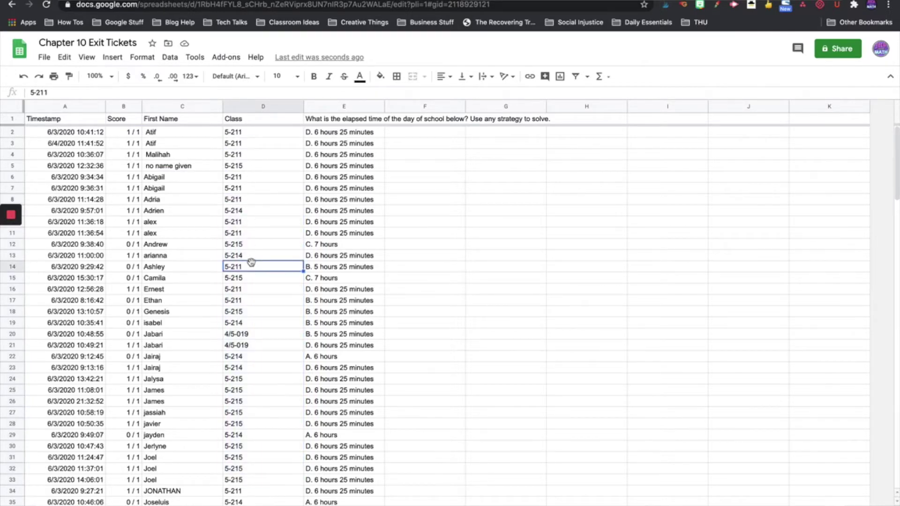
{"action": "left_click", "coordinate": [259, 378]}
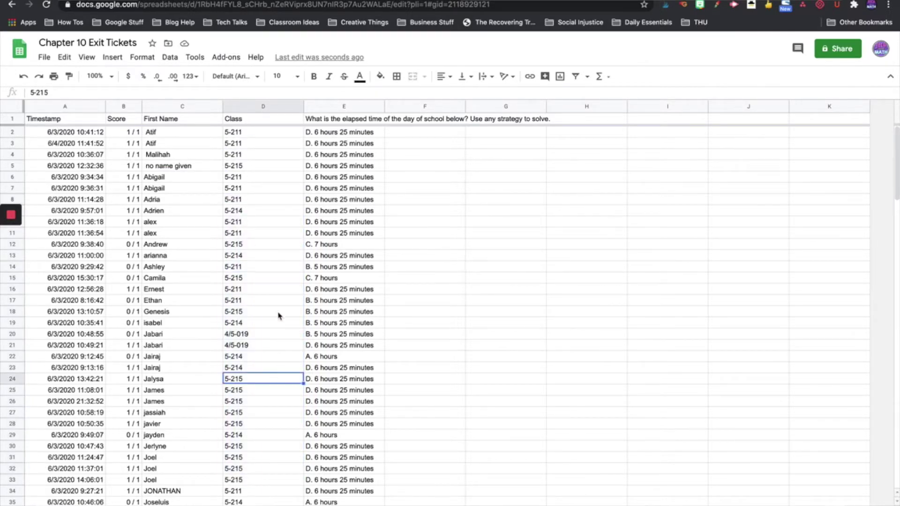
{"action": "left_click", "coordinate": [264, 293]}
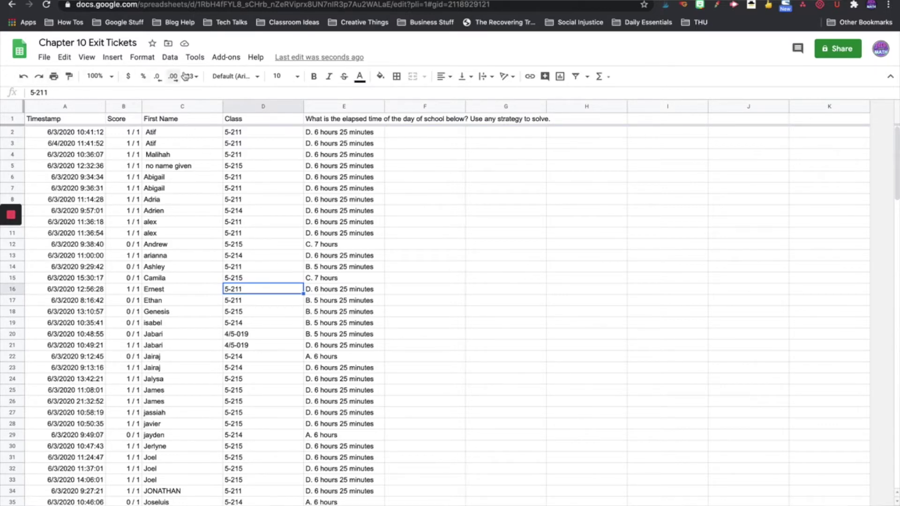
Create a filter on the response table and filter the Class column to show only 5-211
{"action": "left_click", "coordinate": [576, 76]}
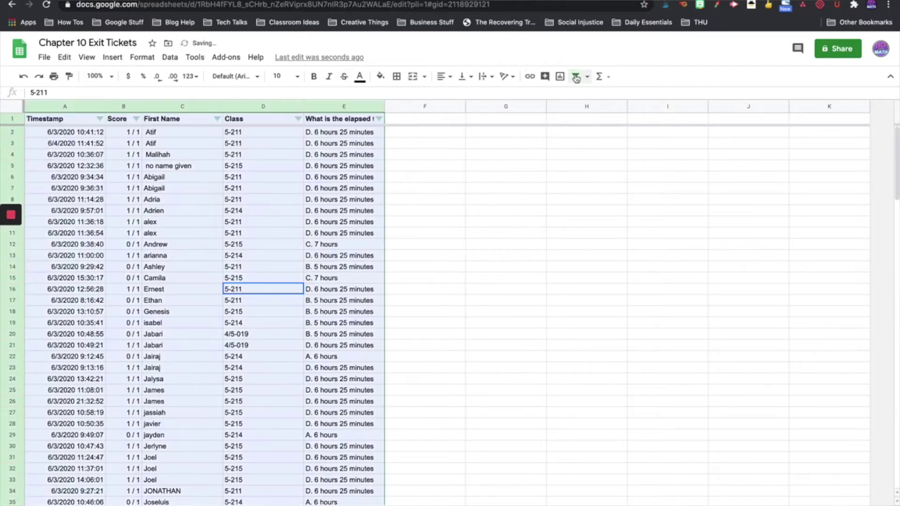
{"action": "left_click", "coordinate": [297, 209]}
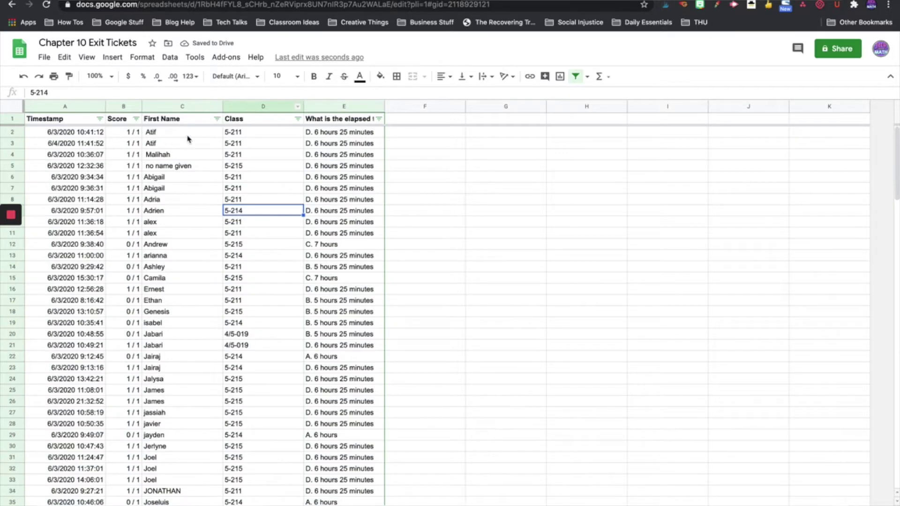
{"action": "left_click", "coordinate": [298, 120]}
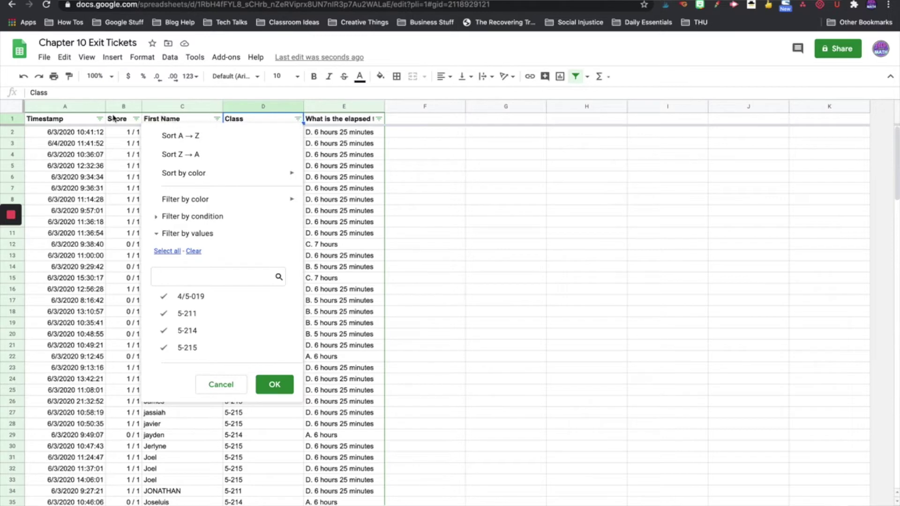
{"action": "left_click", "coordinate": [189, 296]}
{"action": "left_click", "coordinate": [191, 330]}
{"action": "left_click", "coordinate": [193, 347]}
{"action": "left_click", "coordinate": [270, 383]}
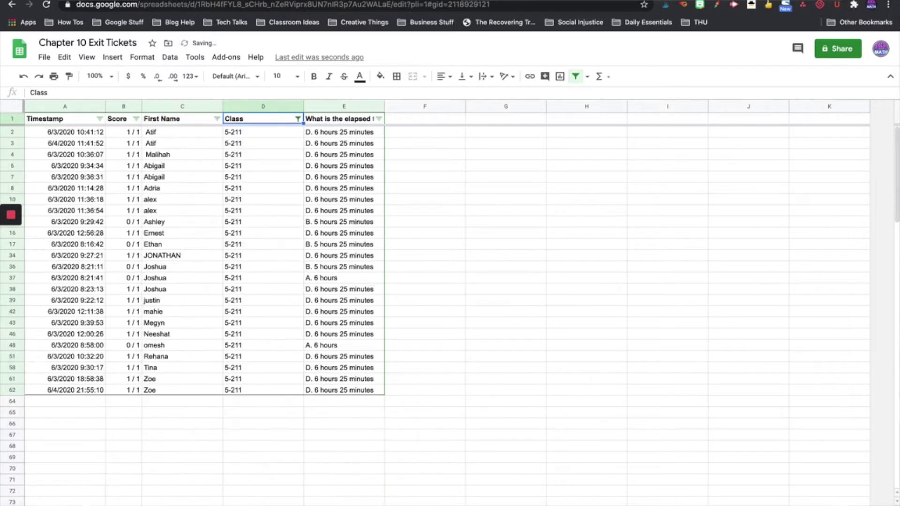
{"action": "left_click", "coordinate": [349, 291]}
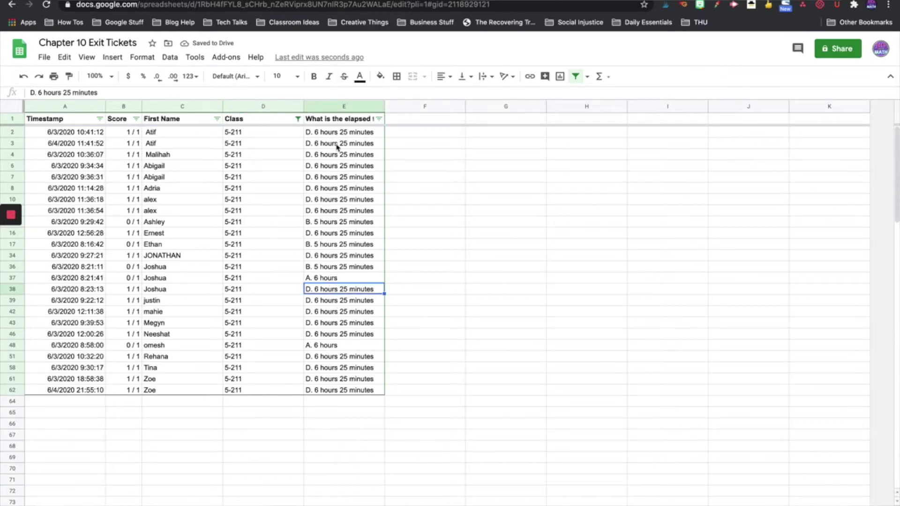
{"action": "left_click", "coordinate": [322, 188]}
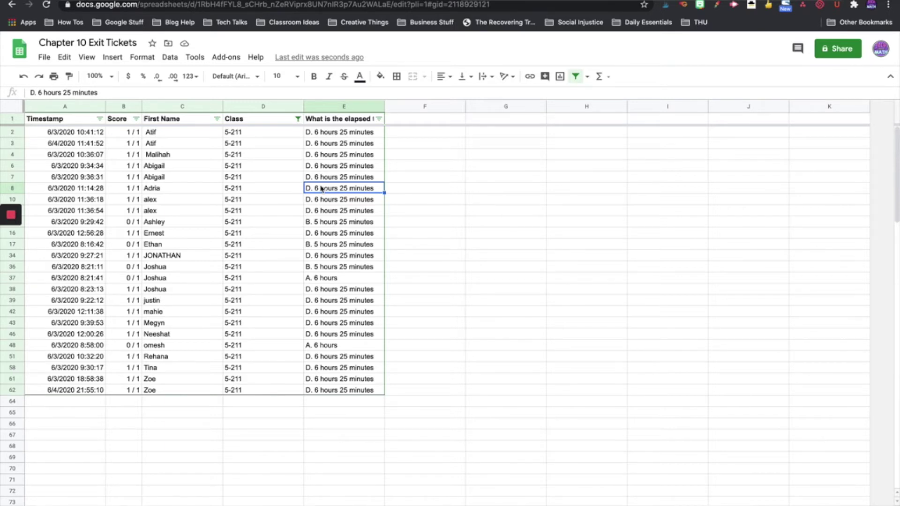
{"action": "left_click", "coordinate": [401, 280]}
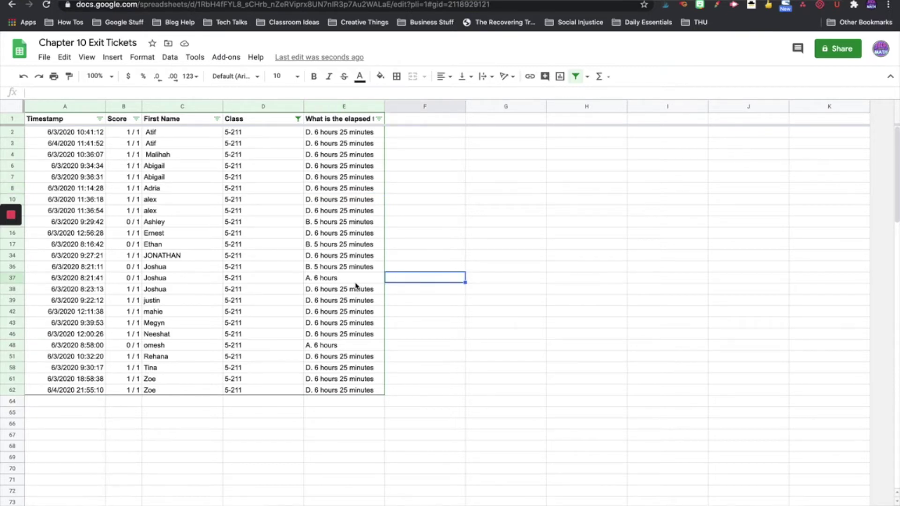
{"action": "left_click", "coordinate": [252, 201]}
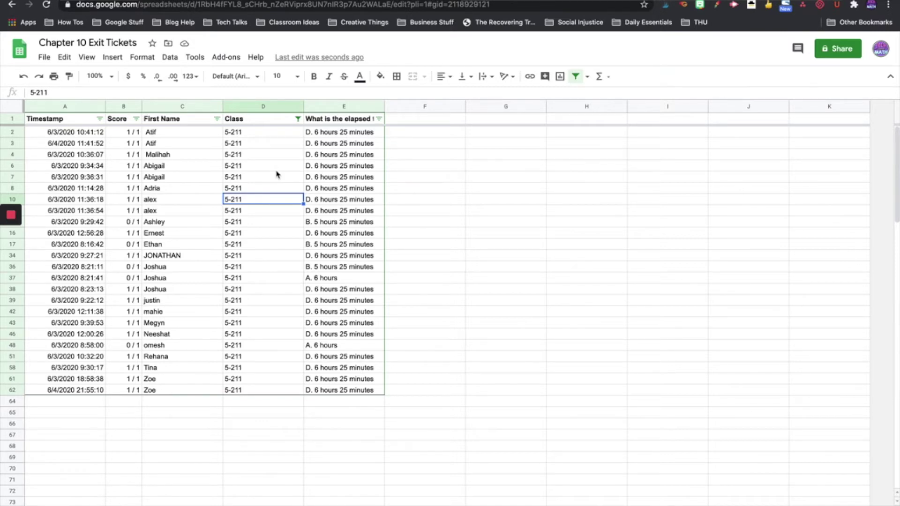
Make the column with the elapsed-time question slightly narrower
{"action": "left_click", "coordinate": [318, 121]}
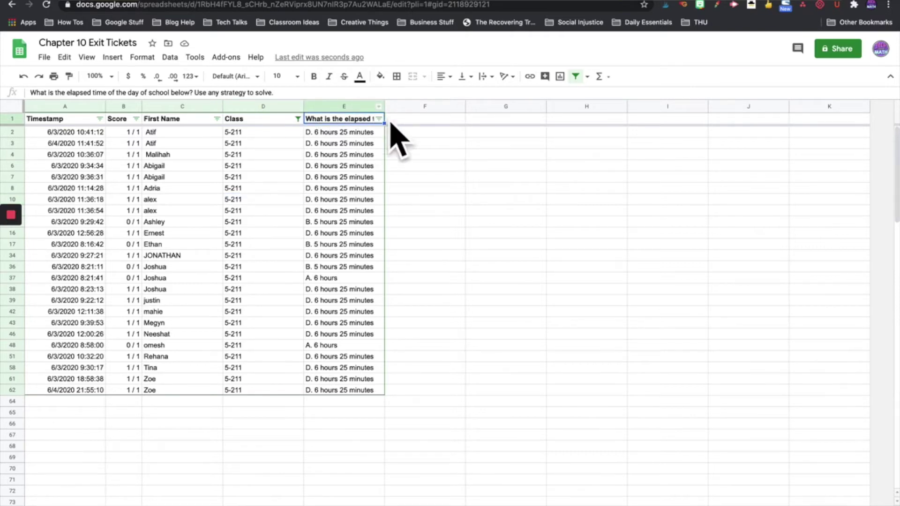
{"action": "mouse_move", "coordinate": [384, 106]}
{"action": "left_mouse_down"}
{"action": "mouse_move", "coordinate": [699, 89]}
{"action": "mouse_move", "coordinate": [381, 105]}
{"action": "left_mouse_up"}
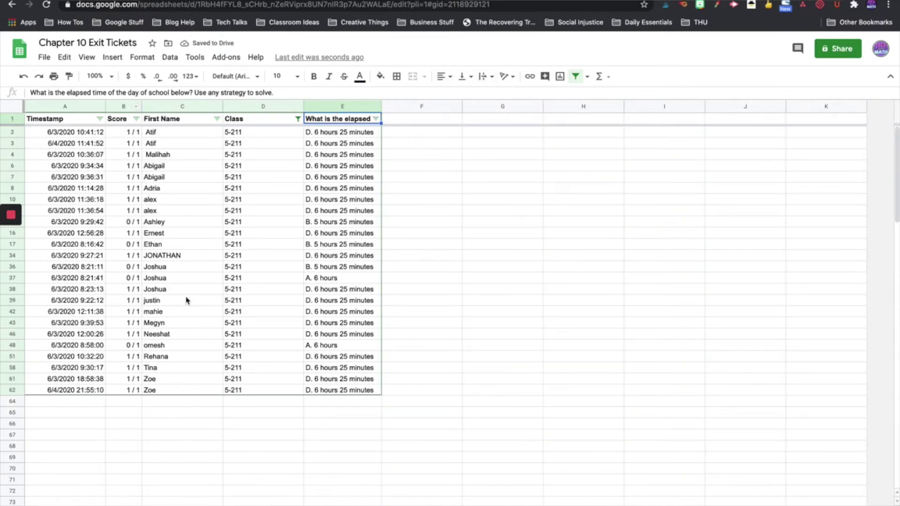
{"action": "left_click", "coordinate": [12, 107]}
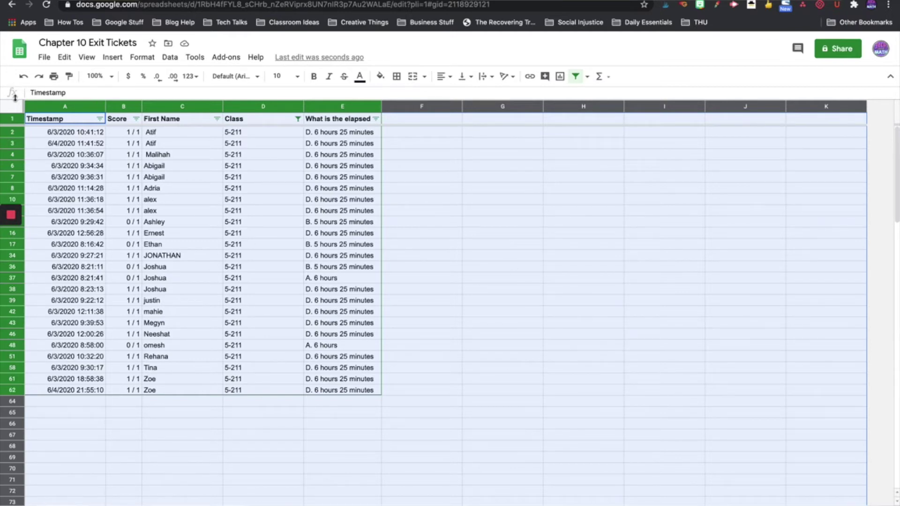
{"action": "left_click", "coordinate": [55, 154]}
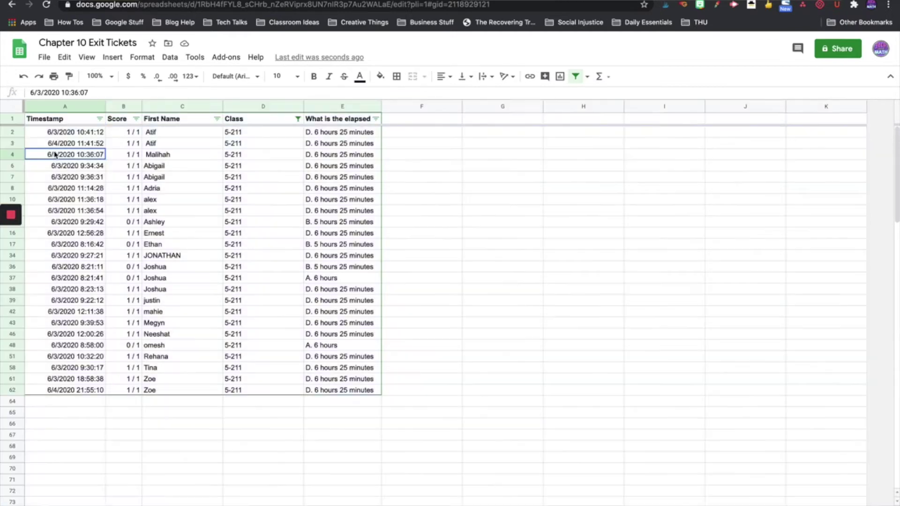
{"action": "left_click", "coordinate": [13, 107]}
{"action": "left_click", "coordinate": [62, 165]}
{"action": "left_click", "coordinate": [63, 106]}
{"action": "left_click", "coordinate": [123, 106]}
{"action": "left_click", "coordinate": [182, 106]}
{"action": "left_click", "coordinate": [13, 132]}
{"action": "left_click", "coordinate": [44, 155]}
Set text wrapping to Wrap for the entire sheet so the long question header breaks over several lines
{"action": "left_click", "coordinate": [15, 109]}
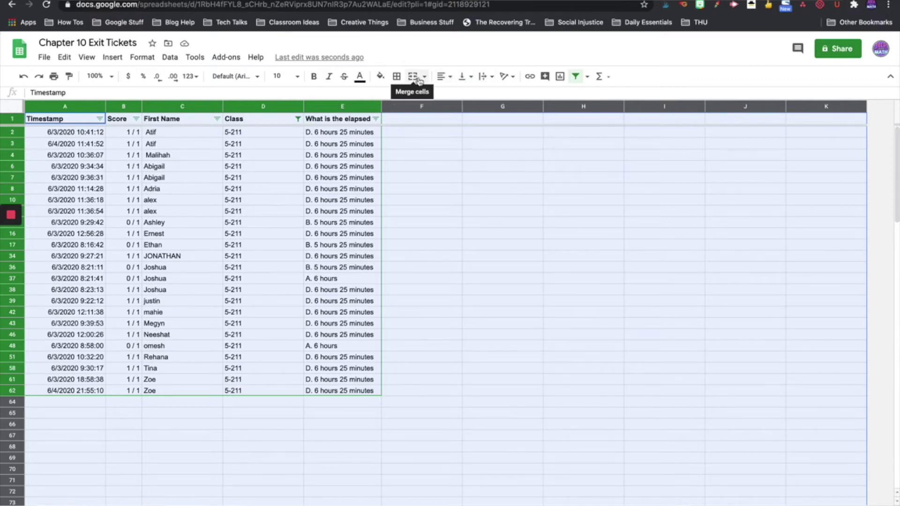
{"action": "left_click", "coordinate": [490, 80]}
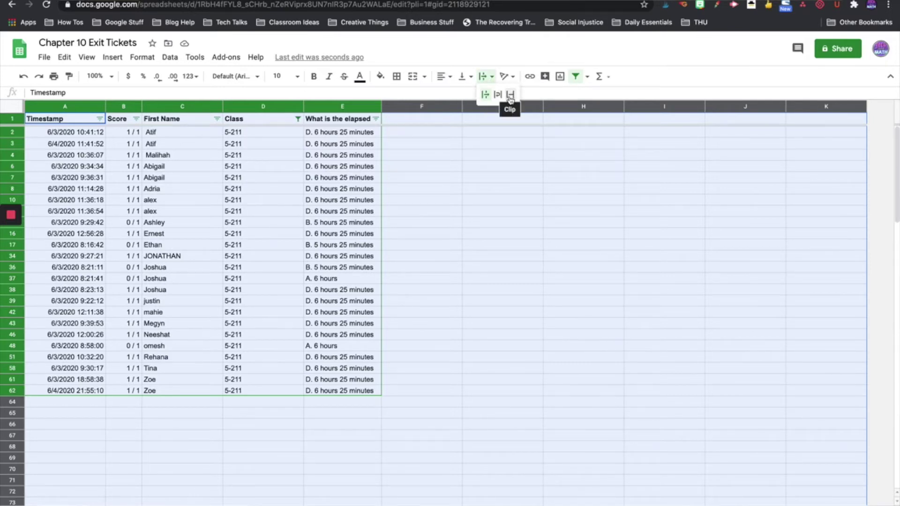
{"action": "left_click", "coordinate": [498, 100]}
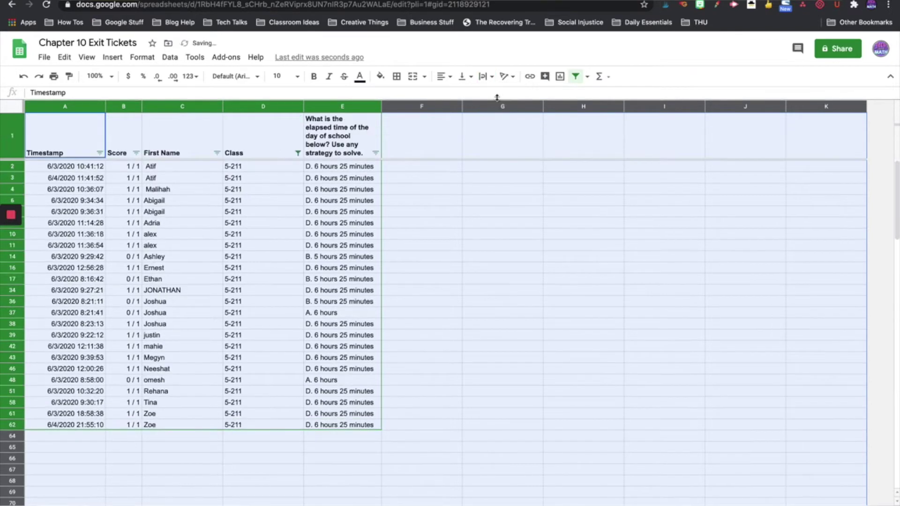
{"action": "left_click", "coordinate": [416, 180]}
{"action": "left_click", "coordinate": [341, 133]}
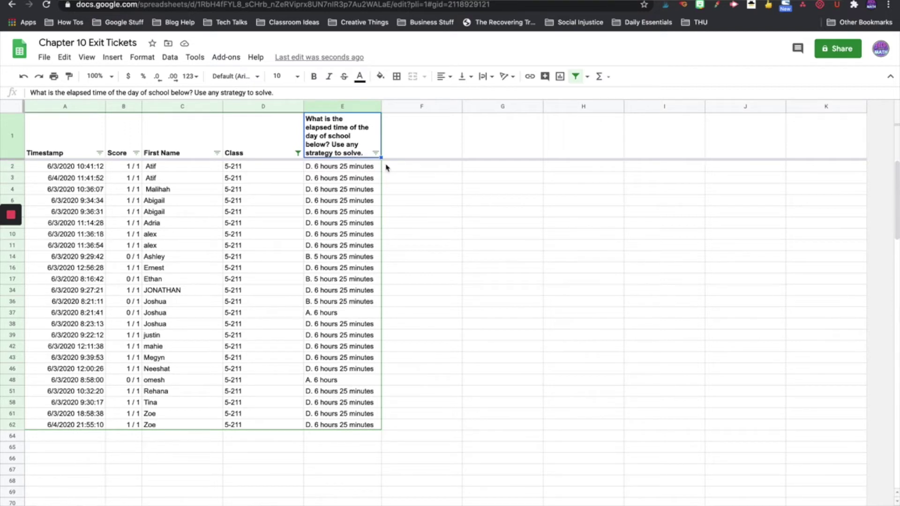
{"action": "left_click", "coordinate": [343, 201]}
{"action": "left_click", "coordinate": [350, 170]}
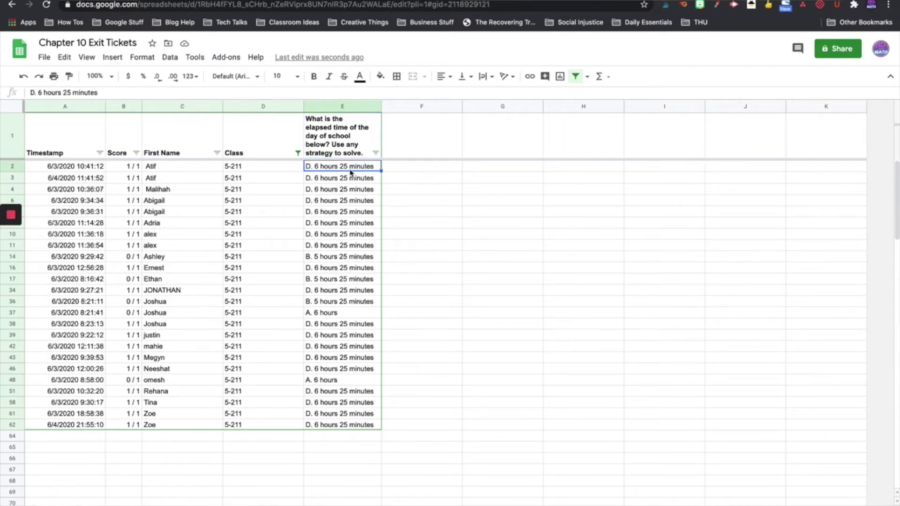
{"action": "left_click", "coordinate": [347, 142]}
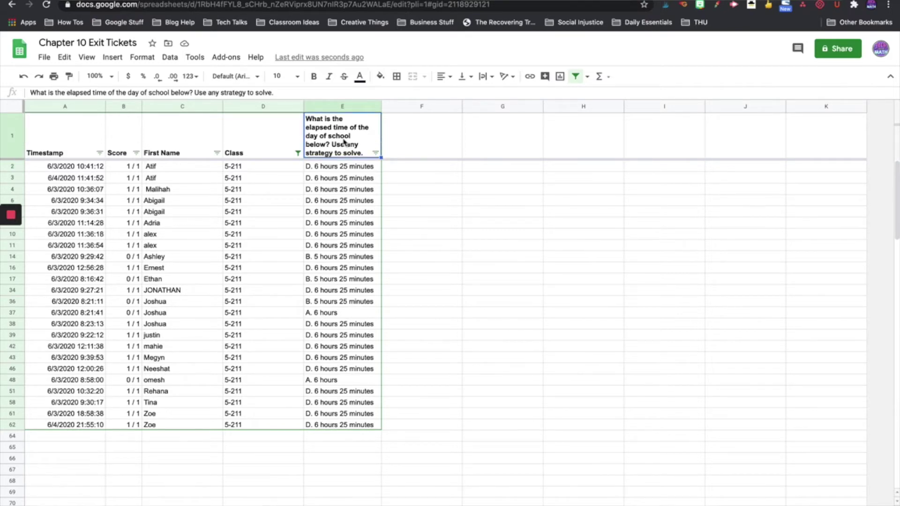
{"action": "left_click", "coordinate": [357, 235]}
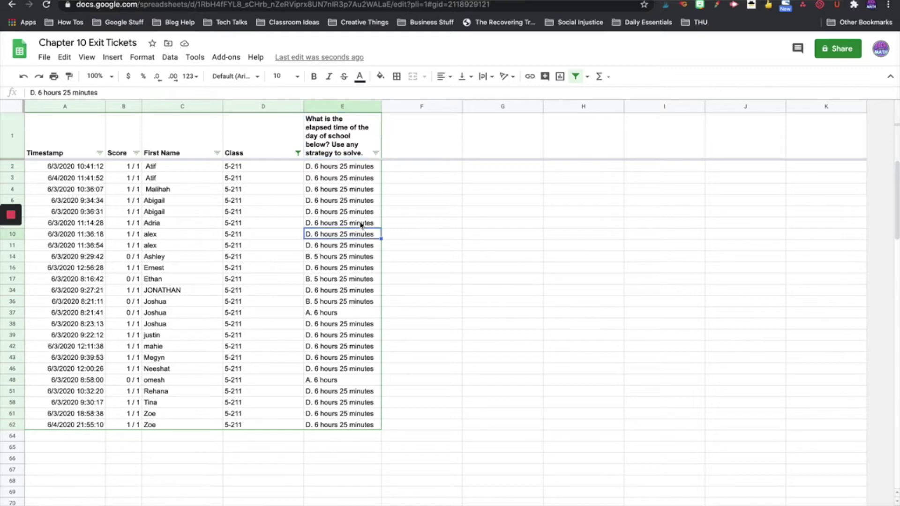
Reset the Class column's filter to include all classes and look through the full response list
{"action": "left_click", "coordinate": [297, 153]}
{"action": "left_click", "coordinate": [168, 285]}
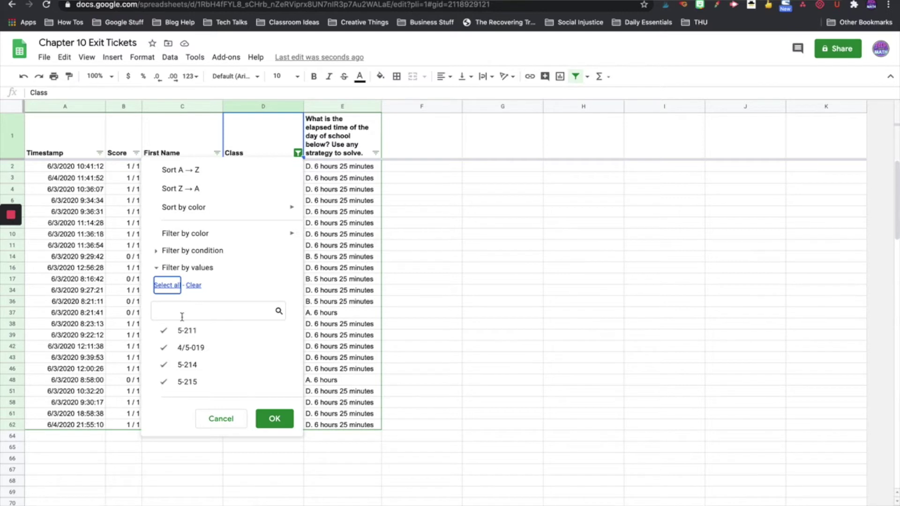
{"action": "left_click", "coordinate": [275, 419]}
{"action": "left_click", "coordinate": [298, 267]}
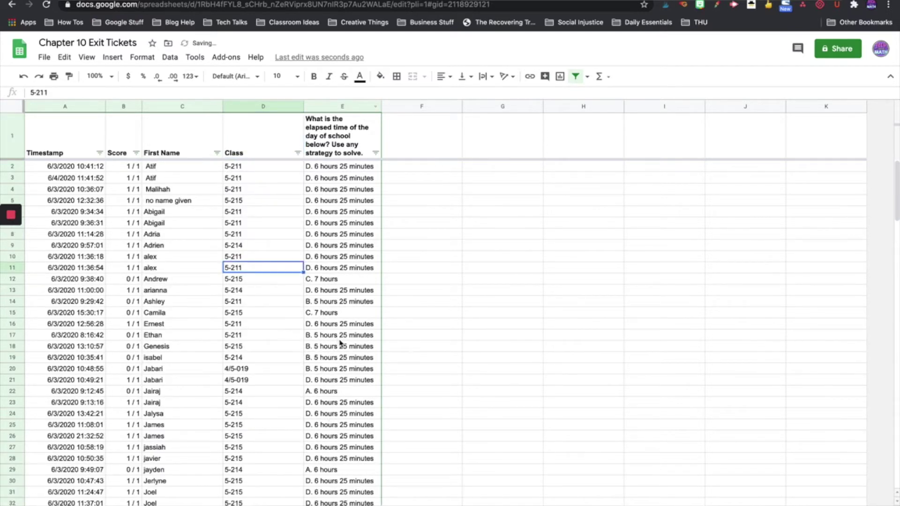
{"action": "scroll", "coordinate": [341, 343], "scroll_direction": "down", "scroll_amount": 3}
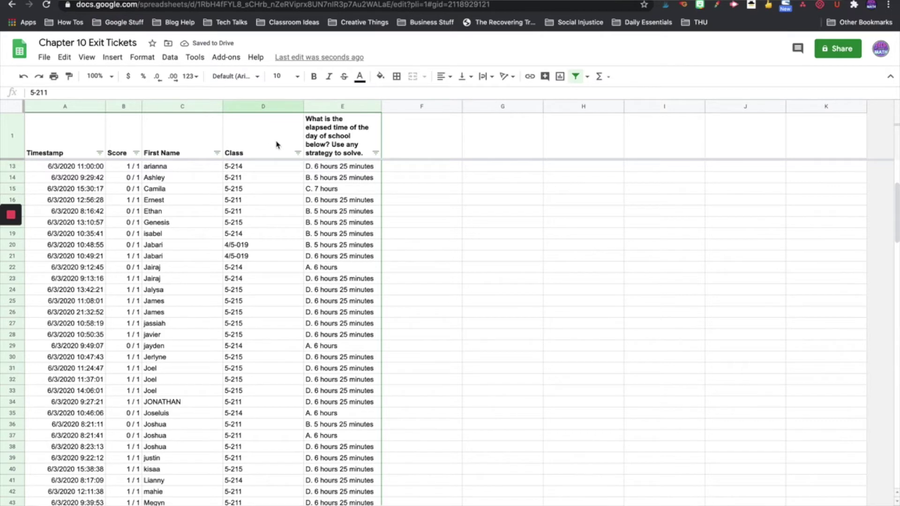
{"action": "scroll", "coordinate": [293, 356], "scroll_direction": "up", "scroll_amount": 3}
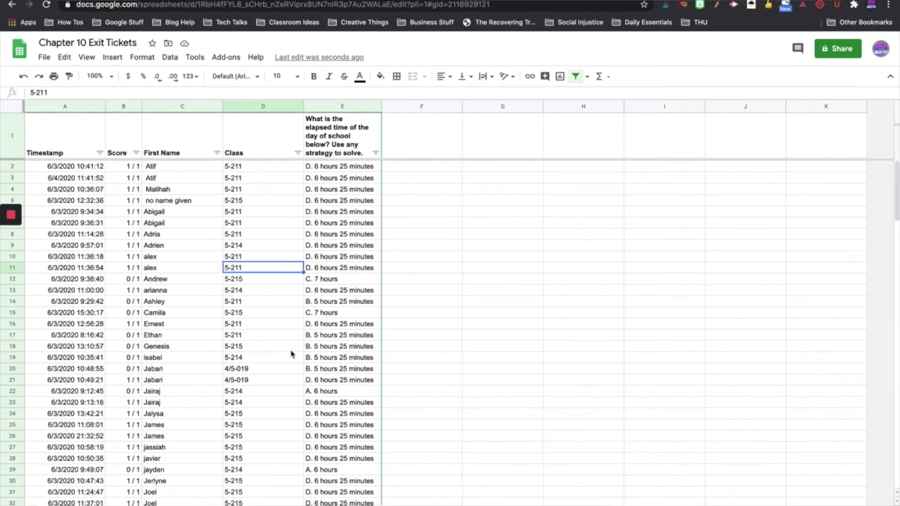
{"action": "left_click", "coordinate": [265, 108]}
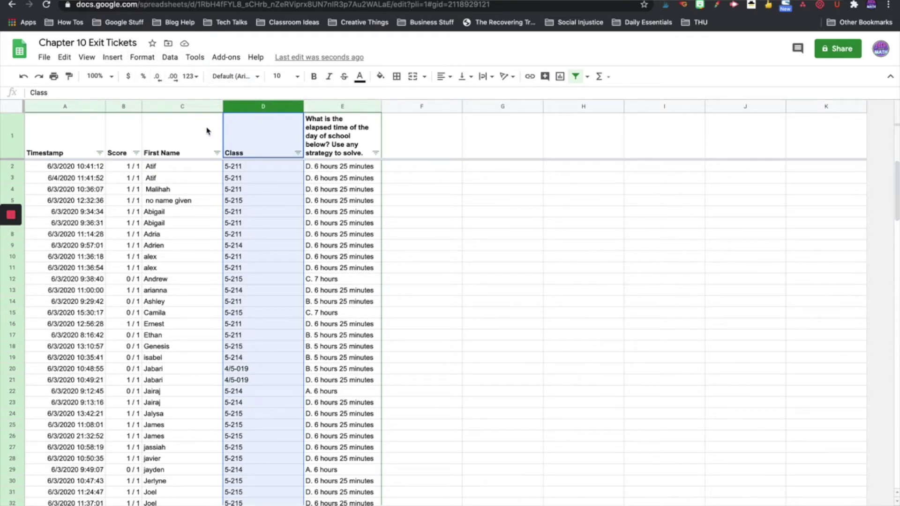
{"action": "left_click", "coordinate": [142, 56]}
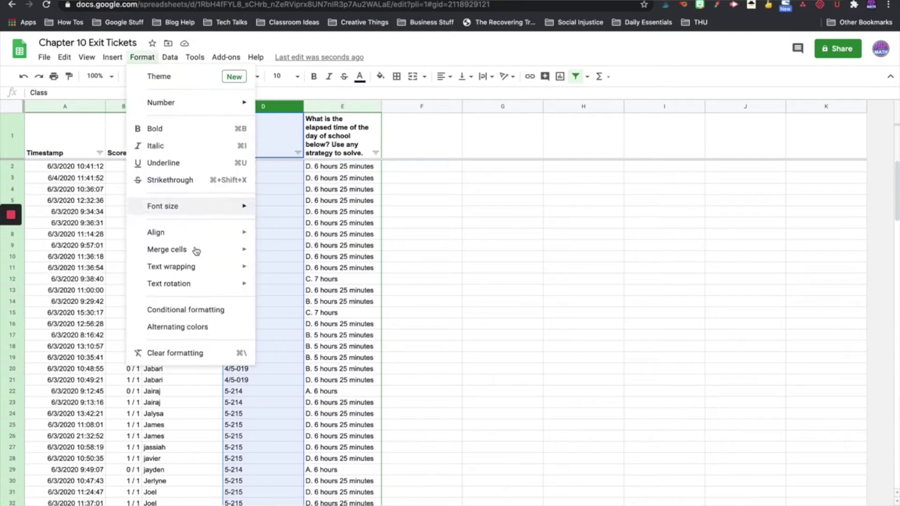
{"action": "left_click", "coordinate": [196, 311]}
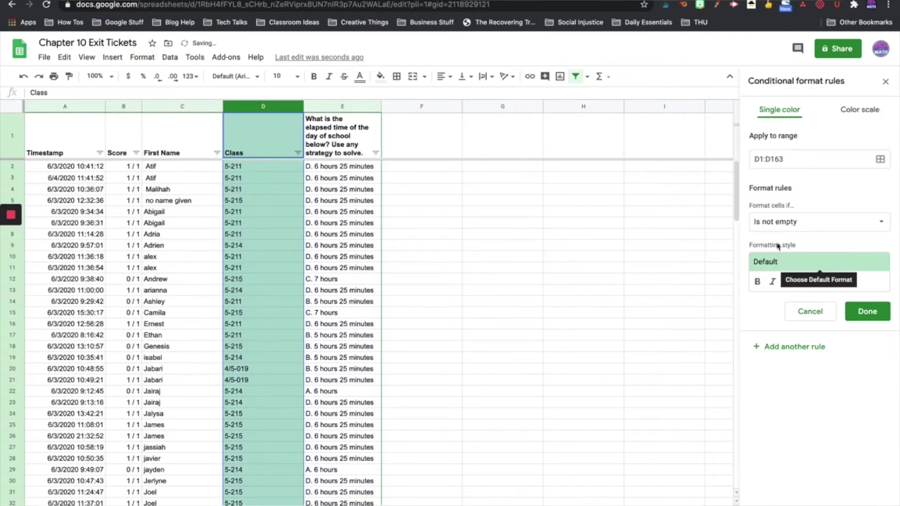
{"action": "left_click", "coordinate": [825, 318]}
{"action": "left_click", "coordinate": [476, 226]}
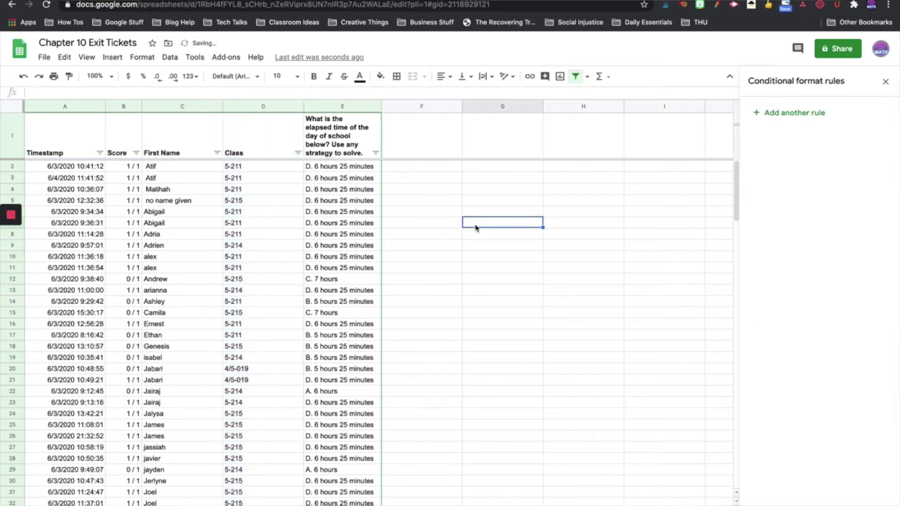
{"action": "left_click", "coordinate": [883, 82]}
{"action": "left_click", "coordinate": [358, 165]}
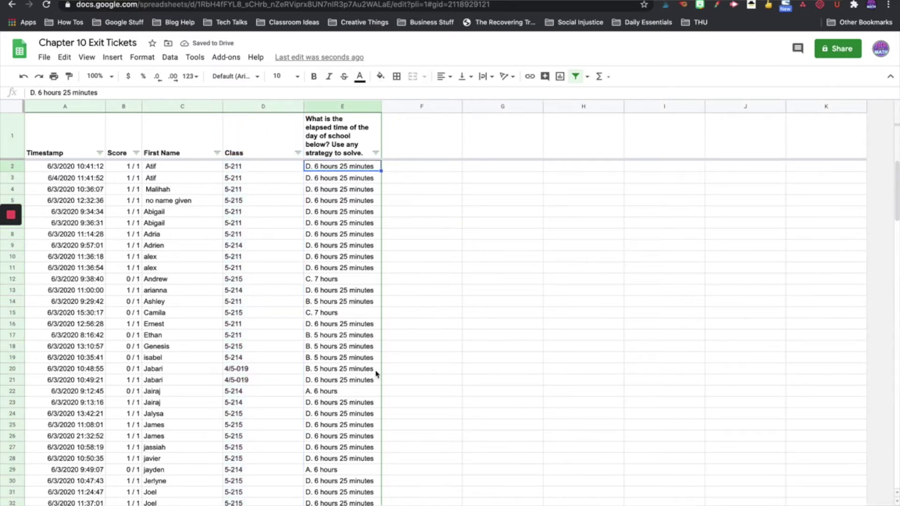
Add a conditional format rule to the Score column that applies to cells whose text contains 0
{"action": "left_click", "coordinate": [124, 109]}
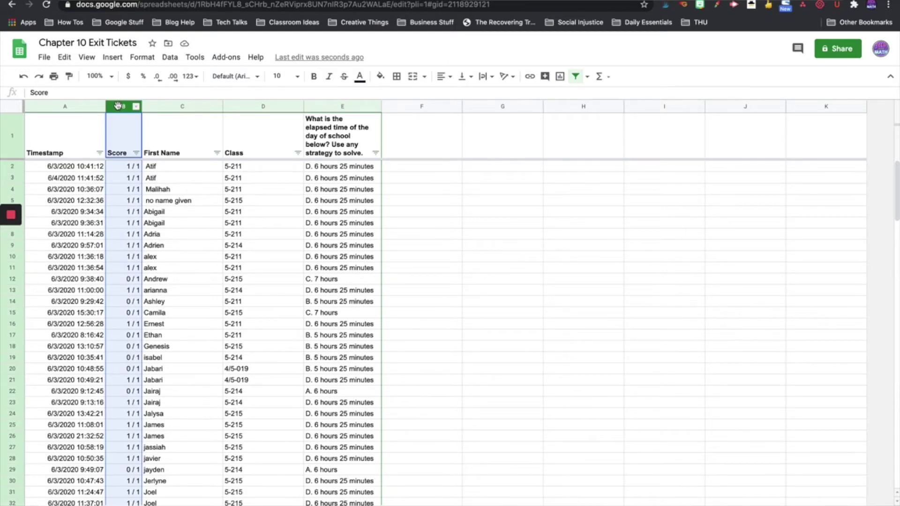
{"action": "left_click", "coordinate": [142, 57]}
{"action": "left_click", "coordinate": [198, 311]}
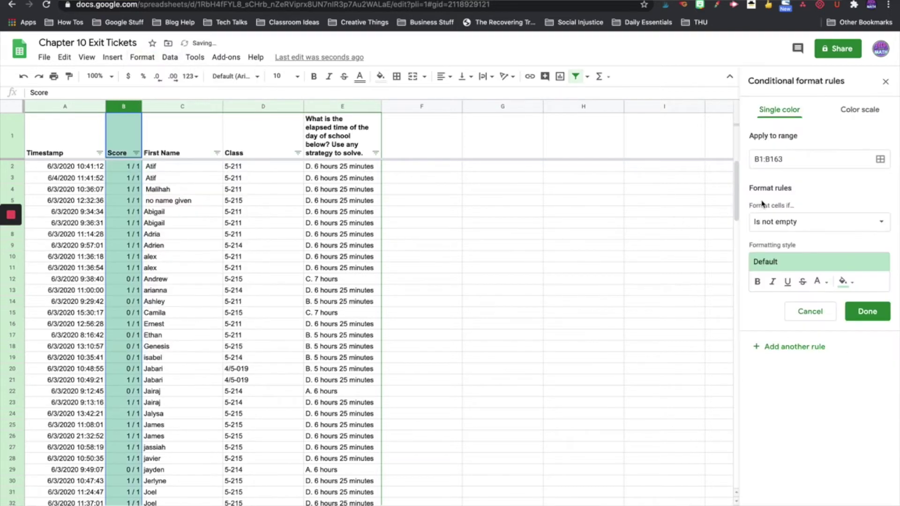
{"action": "left_click", "coordinate": [798, 223]}
{"action": "left_click", "coordinate": [795, 238]}
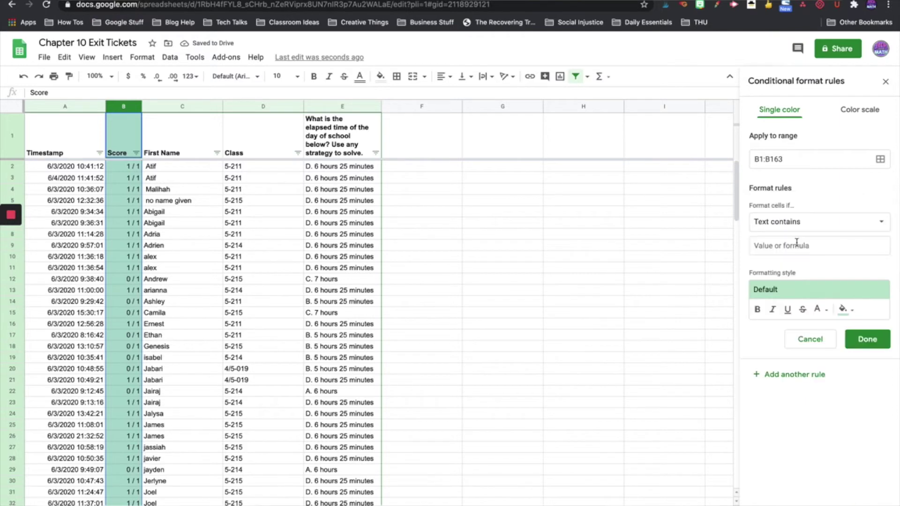
{"action": "type", "text": "0/1"}
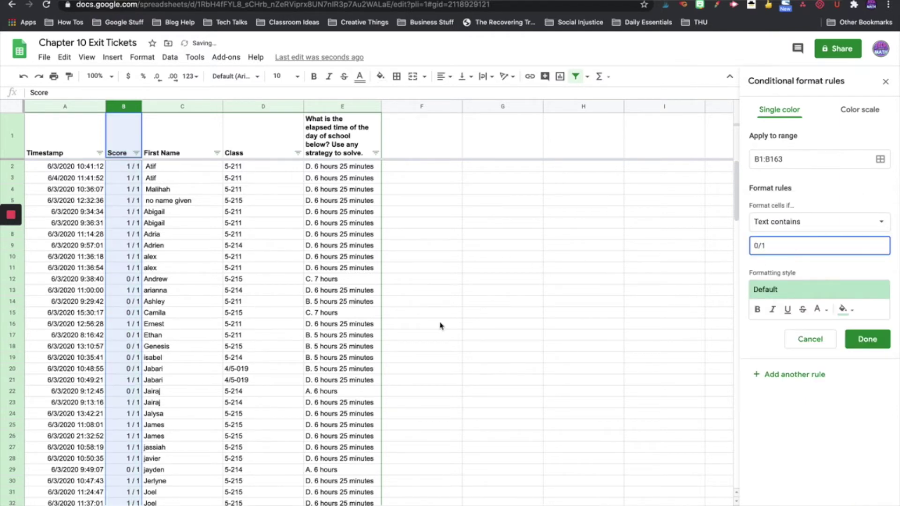
{"action": "key", "text": "BackSpace"}
Give the Score column's conditional format rule a light red fill and save the rule
{"action": "left_click", "coordinate": [845, 308]}
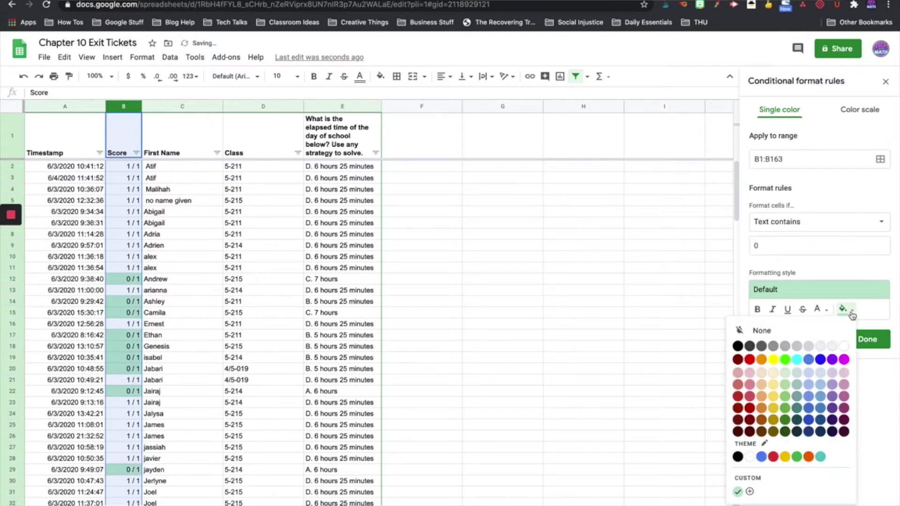
{"action": "left_click", "coordinate": [740, 377]}
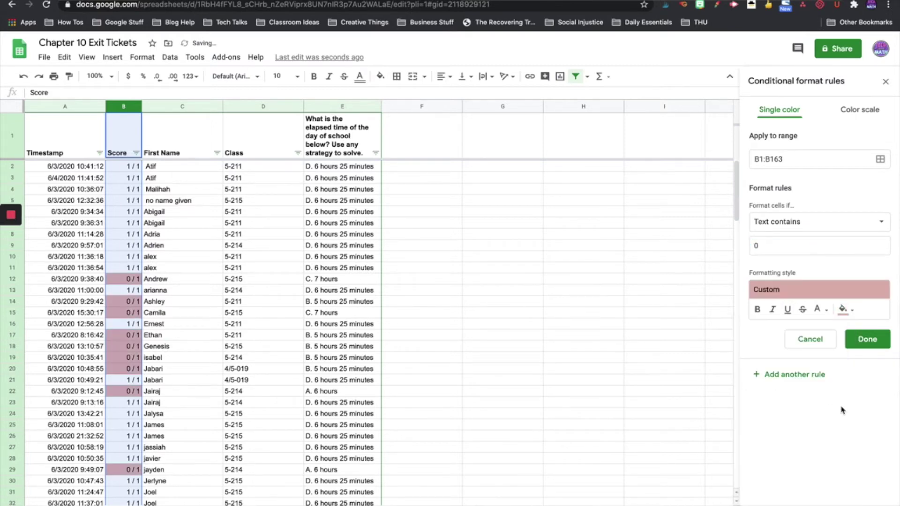
{"action": "left_click", "coordinate": [866, 338]}
{"action": "left_click", "coordinate": [396, 348]}
{"action": "scroll", "coordinate": [375, 351], "scroll_direction": "down", "scroll_amount": 10}
{"action": "scroll", "coordinate": [370, 351], "scroll_direction": "up", "scroll_amount": 10}
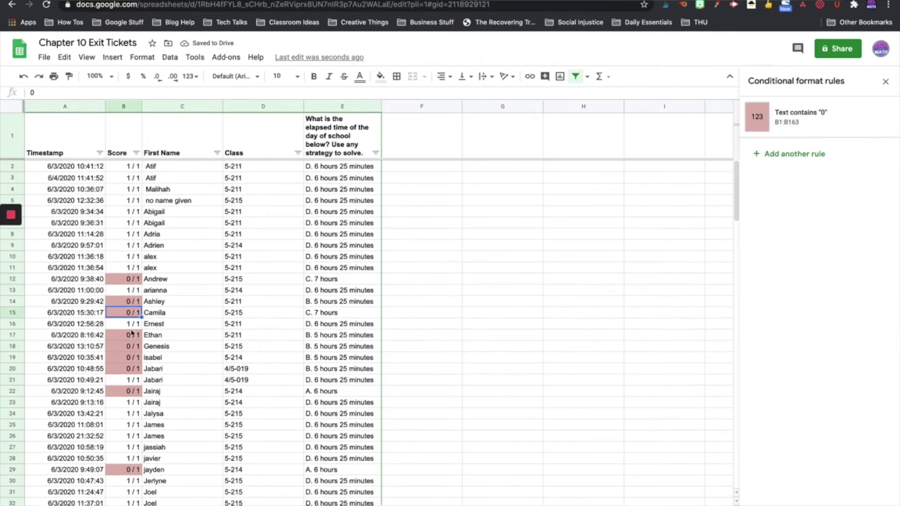
Filter the Class column to show only the 5-211 responses
{"action": "left_click", "coordinate": [229, 359]}
{"action": "left_click", "coordinate": [298, 153]}
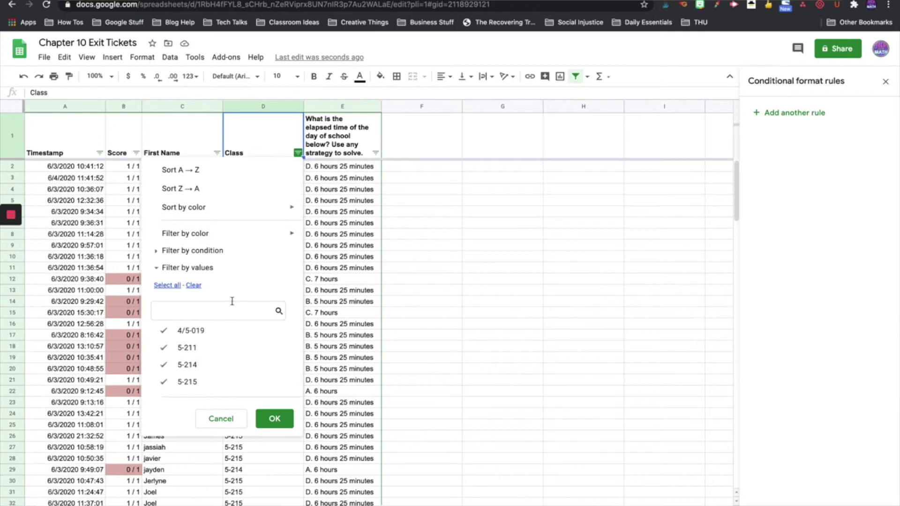
{"action": "left_click", "coordinate": [207, 364]}
{"action": "left_click", "coordinate": [217, 336]}
{"action": "left_click", "coordinate": [188, 382]}
{"action": "left_click", "coordinate": [275, 419]}
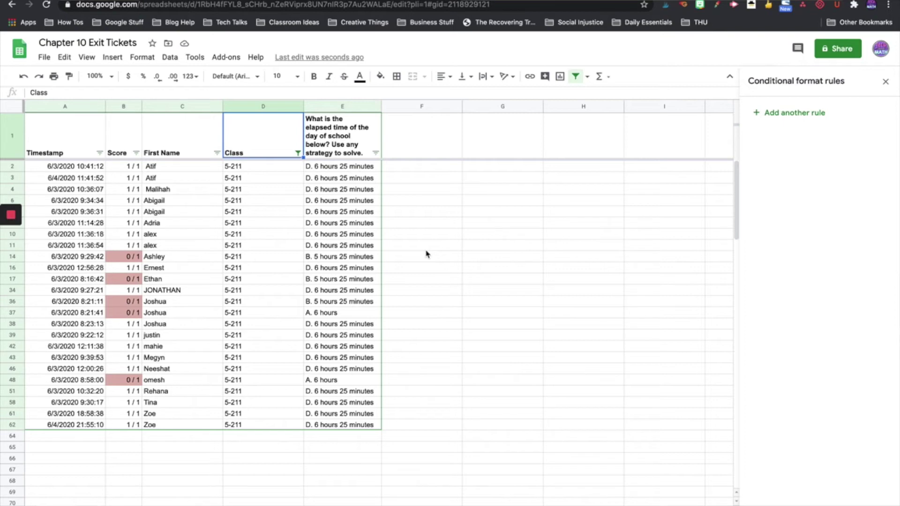
{"action": "left_click", "coordinate": [184, 155]}
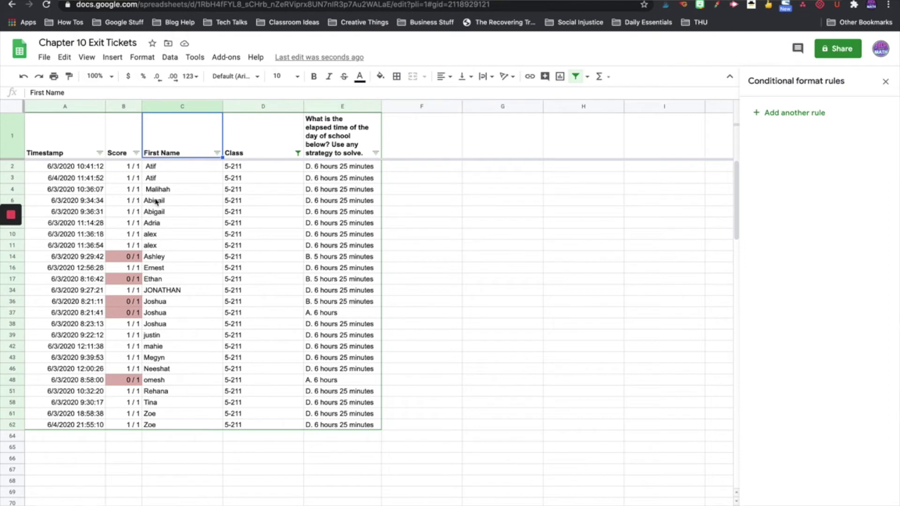
{"action": "left_click", "coordinate": [327, 258]}
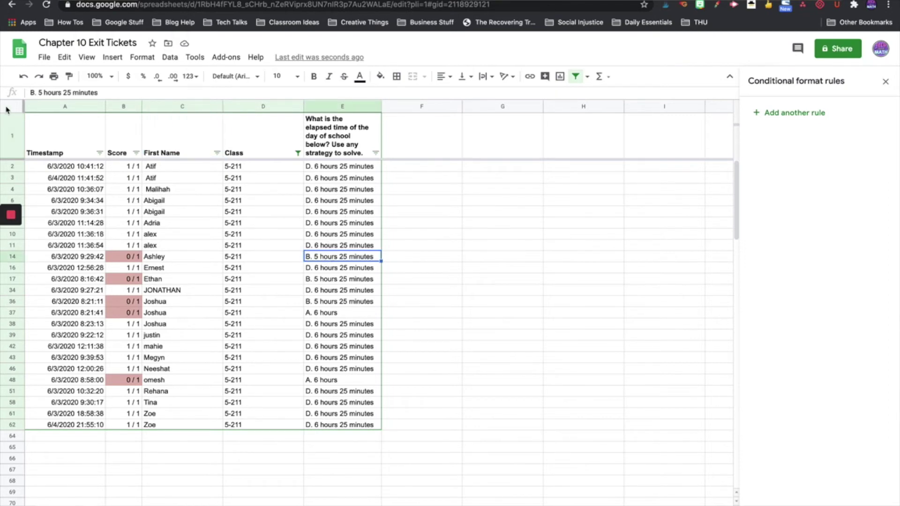
Apply alternating colors with a header to the response table A1:E62, using the turquoise default style
{"action": "left_click_drag", "start_coordinate": [50, 128], "coordinate": [346, 426]}
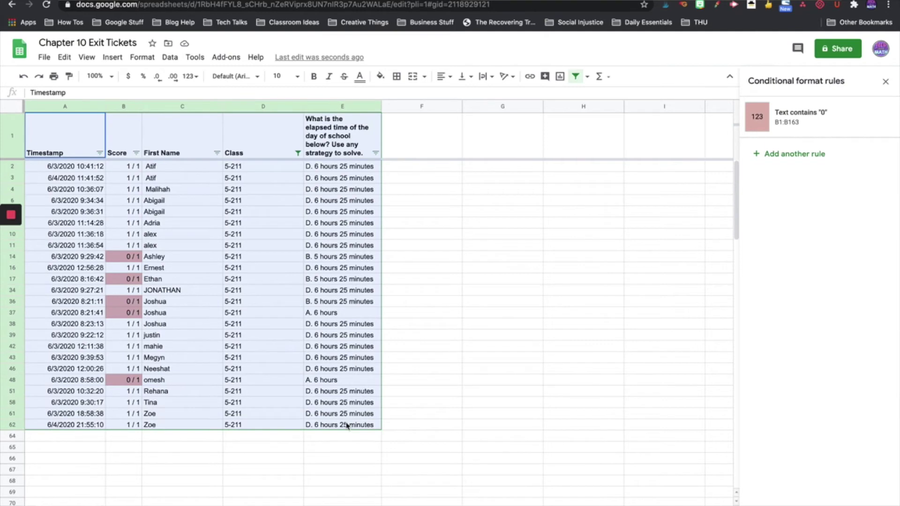
{"action": "left_click", "coordinate": [142, 57]}
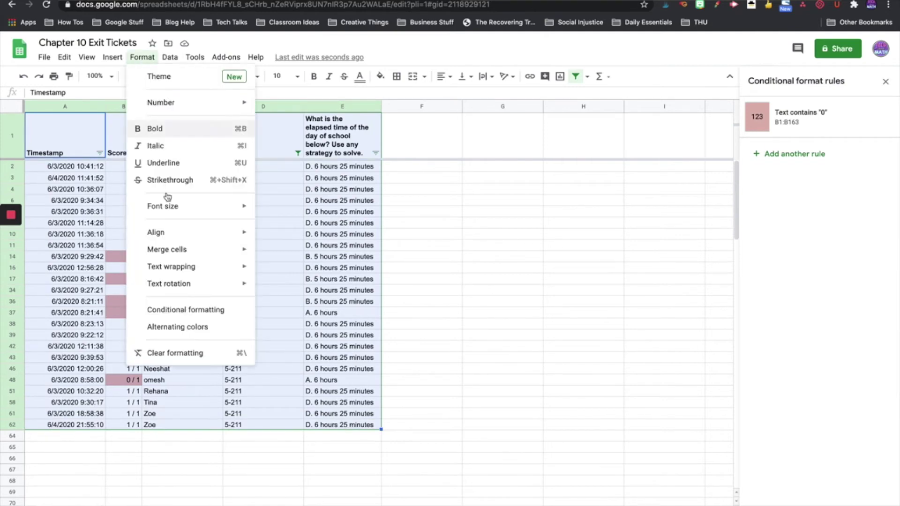
{"action": "left_click", "coordinate": [205, 333]}
{"action": "left_click", "coordinate": [781, 213]}
{"action": "left_click", "coordinate": [804, 214]}
{"action": "left_click", "coordinate": [804, 239]}
{"action": "left_click", "coordinate": [781, 239]}
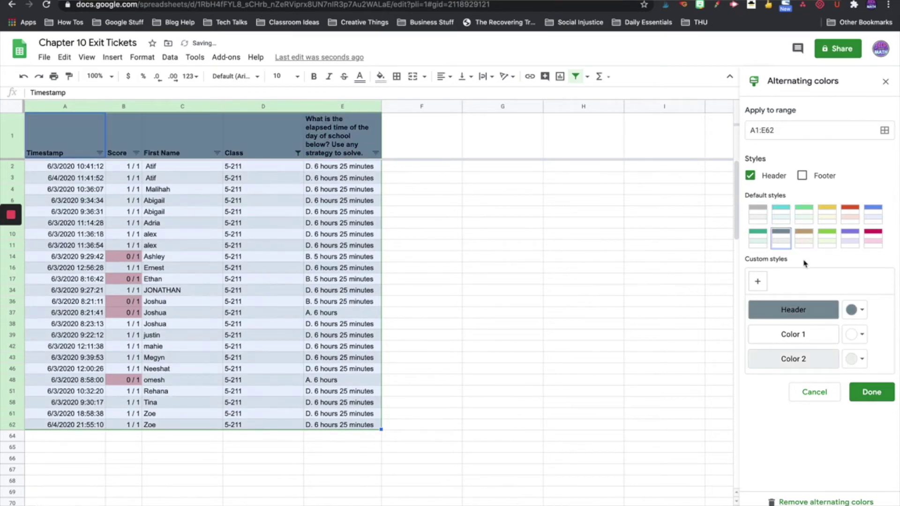
{"action": "left_click", "coordinate": [787, 212]}
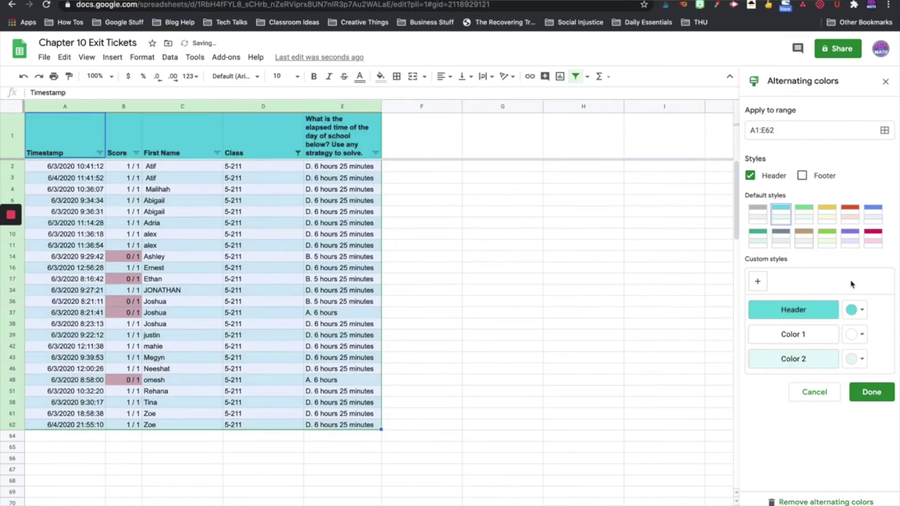
{"action": "left_click", "coordinate": [881, 397]}
{"action": "left_click", "coordinate": [508, 315]}
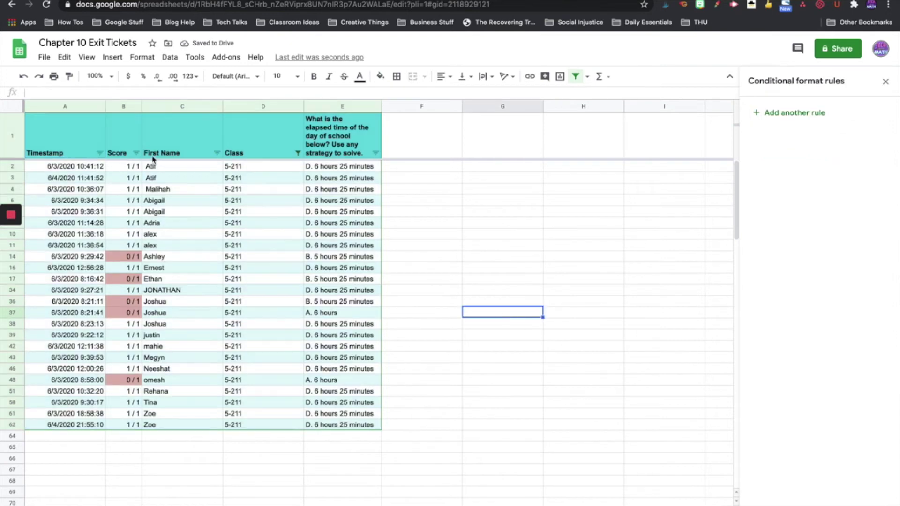
{"action": "left_click", "coordinate": [156, 169]}
{"action": "left_click", "coordinate": [165, 181]}
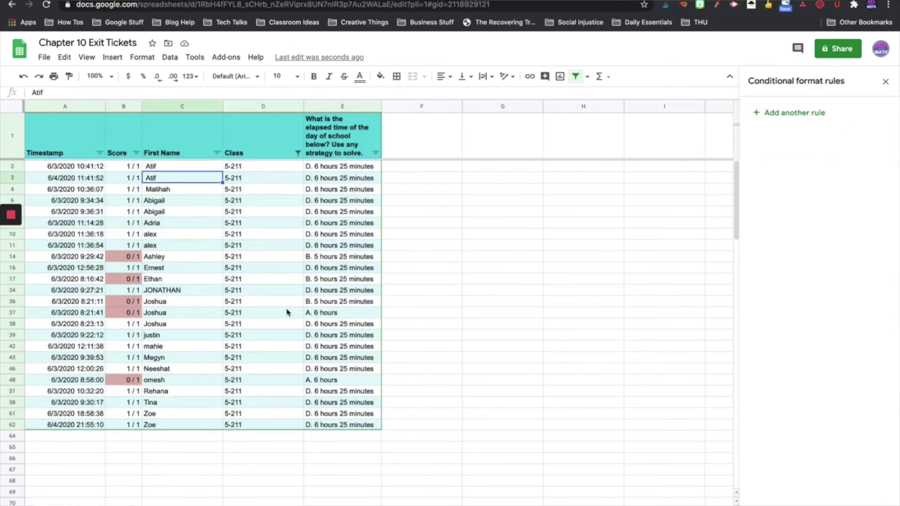
{"action": "left_click_drag", "start_coordinate": [164, 290], "coordinate": [377, 281]}
{"action": "left_click", "coordinate": [397, 279]}
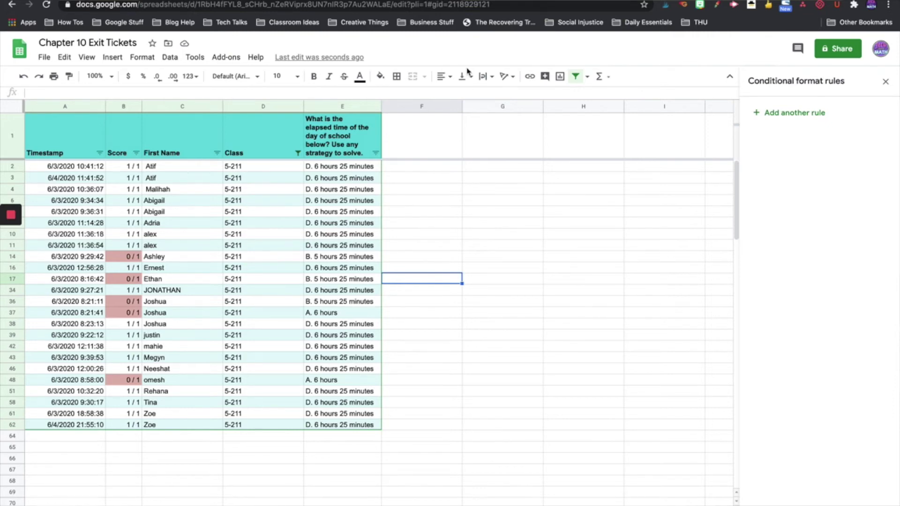
{"action": "left_click", "coordinate": [479, 230]}
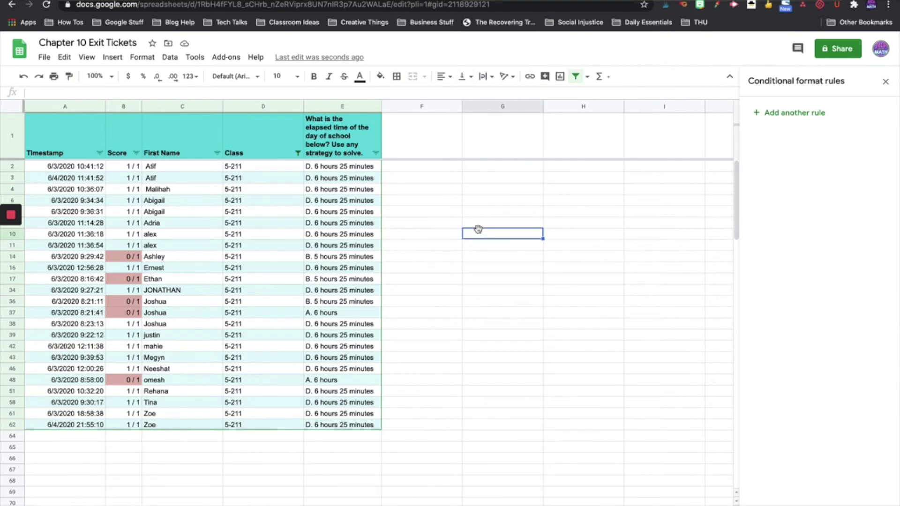
{"action": "left_click", "coordinate": [500, 245]}
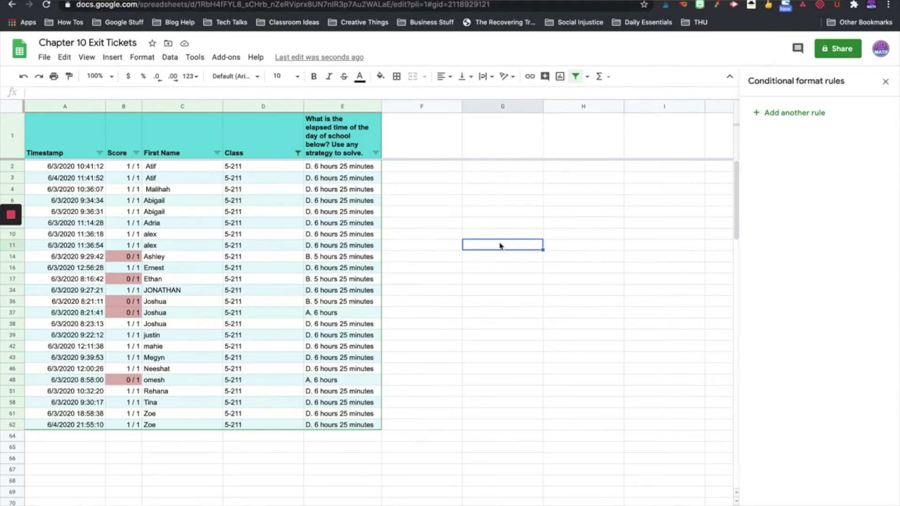
{"action": "left_click", "coordinate": [401, 247]}
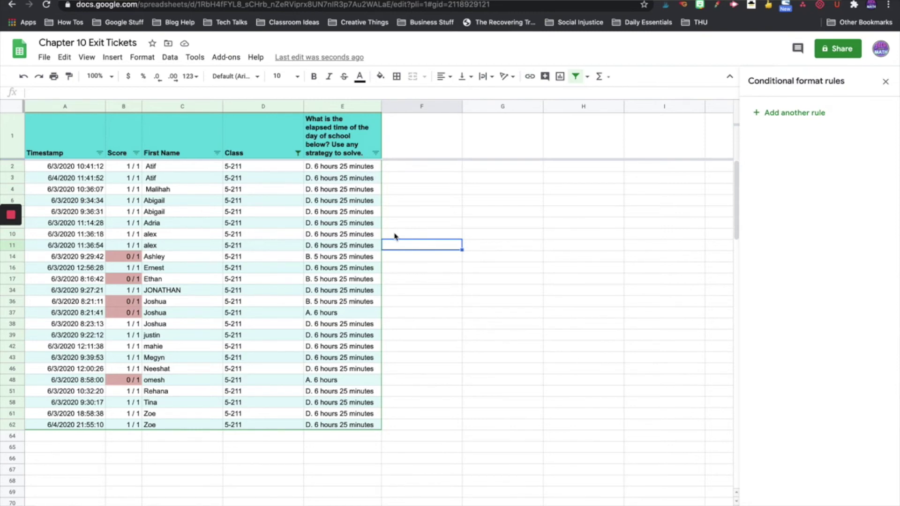
Insert the uploaded picture IMG_3655.JPG as an image in cell F2, beside the first response
{"action": "left_click", "coordinate": [402, 168]}
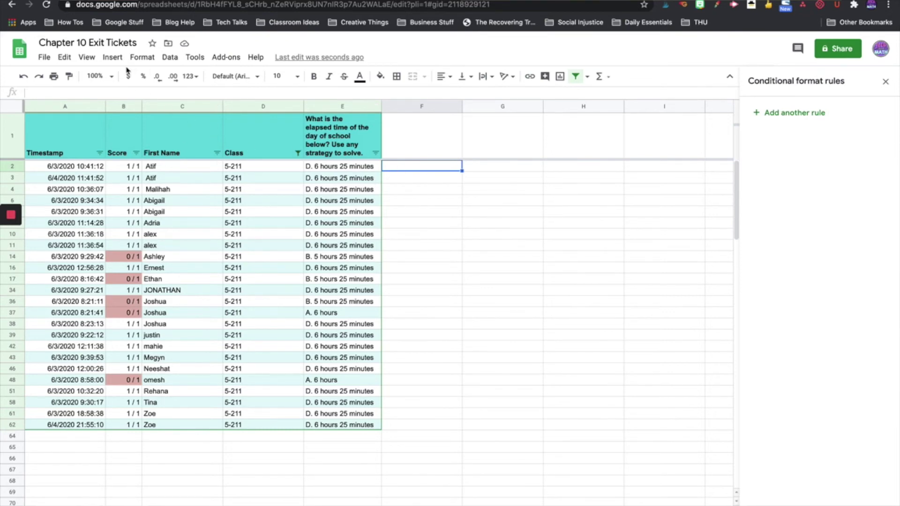
{"action": "left_click", "coordinate": [113, 57]}
{"action": "mouse_move", "coordinate": [155, 231]}
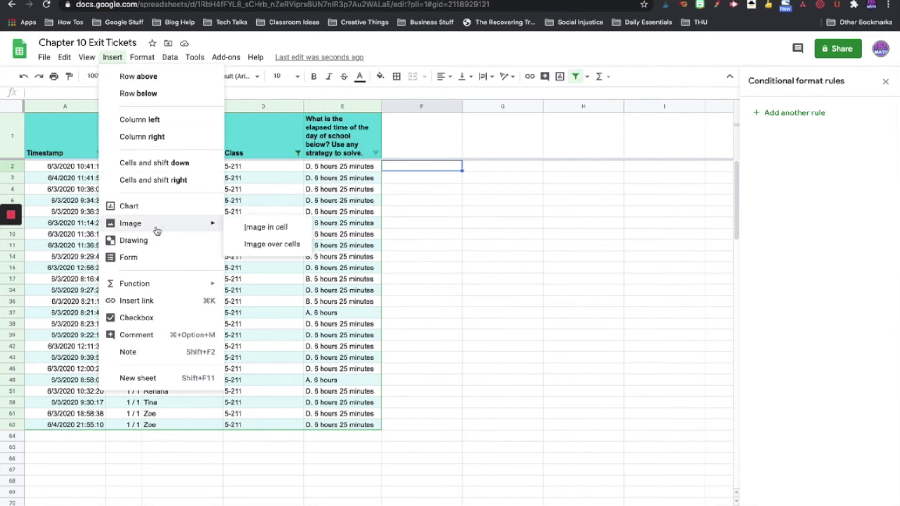
{"action": "left_click", "coordinate": [267, 227]}
{"action": "left_click", "coordinate": [449, 356]}
{"action": "left_click", "coordinate": [365, 39]}
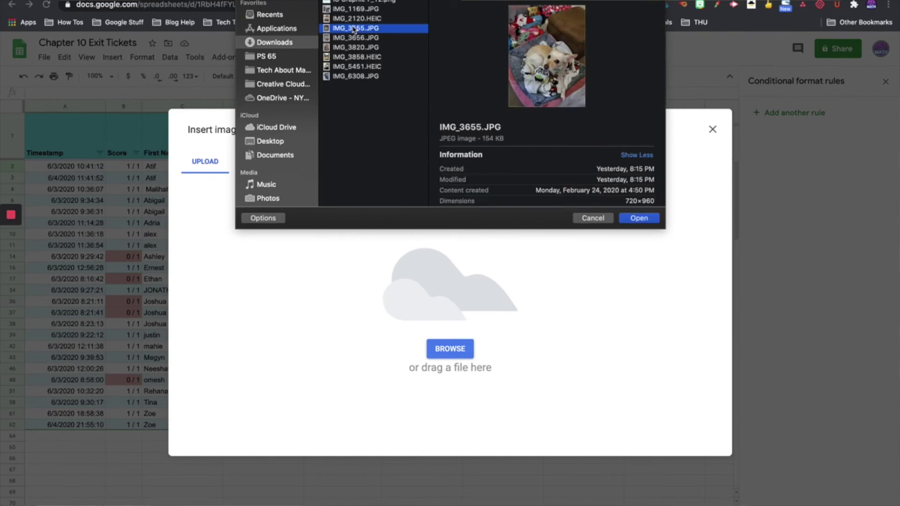
{"action": "left_click", "coordinate": [643, 219]}
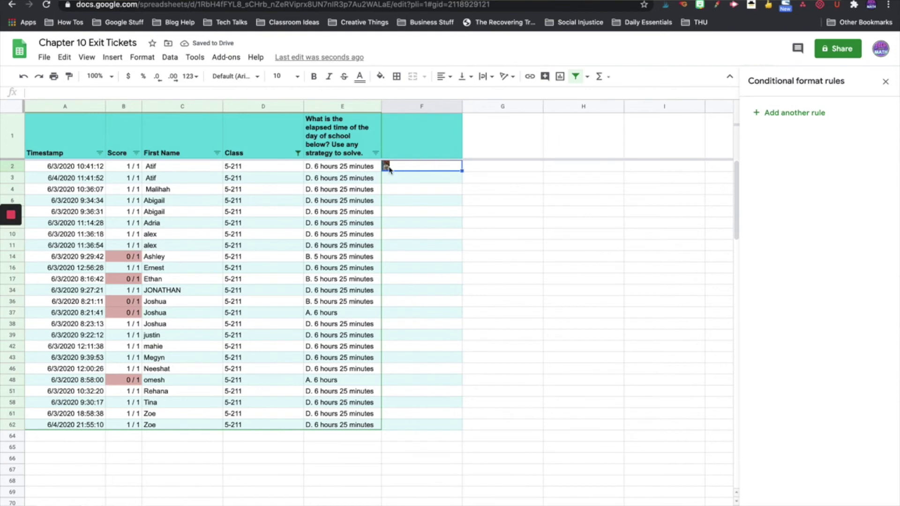
Make row 2 much taller so the picture in cell F2 displays larger
{"action": "left_click_drag", "start_coordinate": [462, 107], "coordinate": [473, 108]}
{"action": "left_click", "coordinate": [427, 190]}
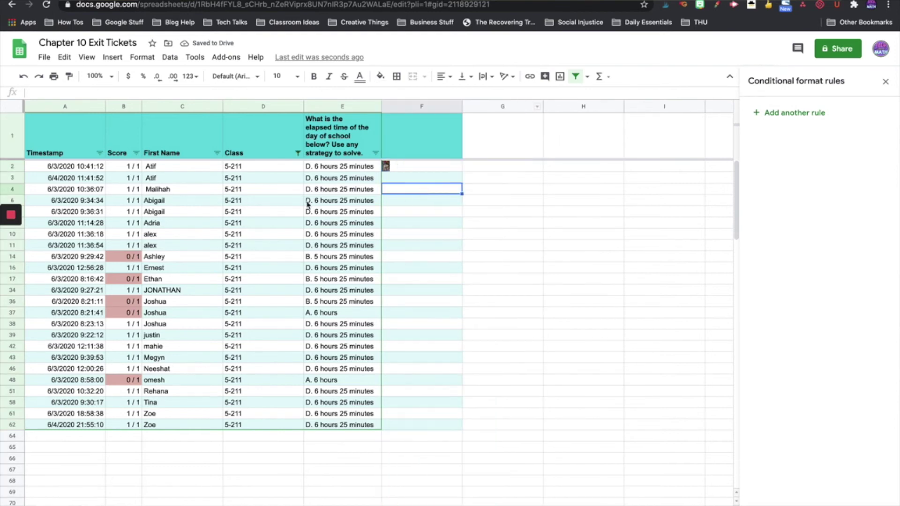
{"action": "left_click_drag", "start_coordinate": [13, 171], "coordinate": [13, 286]}
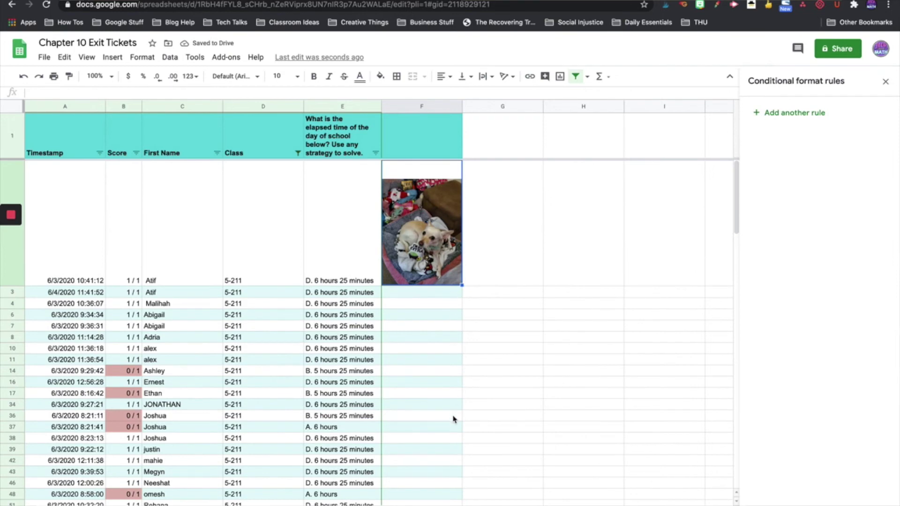
{"action": "left_click", "coordinate": [491, 213]}
{"action": "left_click", "coordinate": [439, 228]}
{"action": "left_click", "coordinate": [452, 316]}
{"action": "left_click", "coordinate": [449, 252]}
{"action": "left_click", "coordinate": [445, 382]}
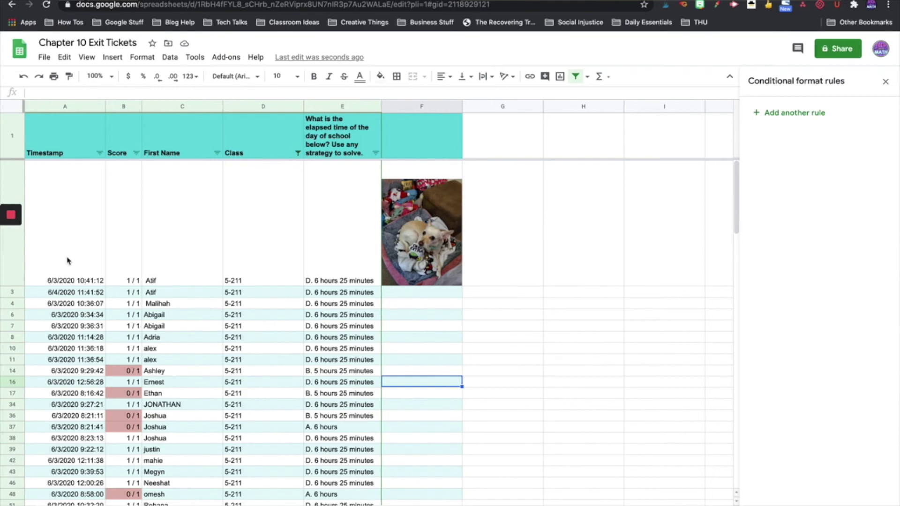
{"action": "left_click", "coordinate": [191, 266]}
{"action": "left_click", "coordinate": [416, 234]}
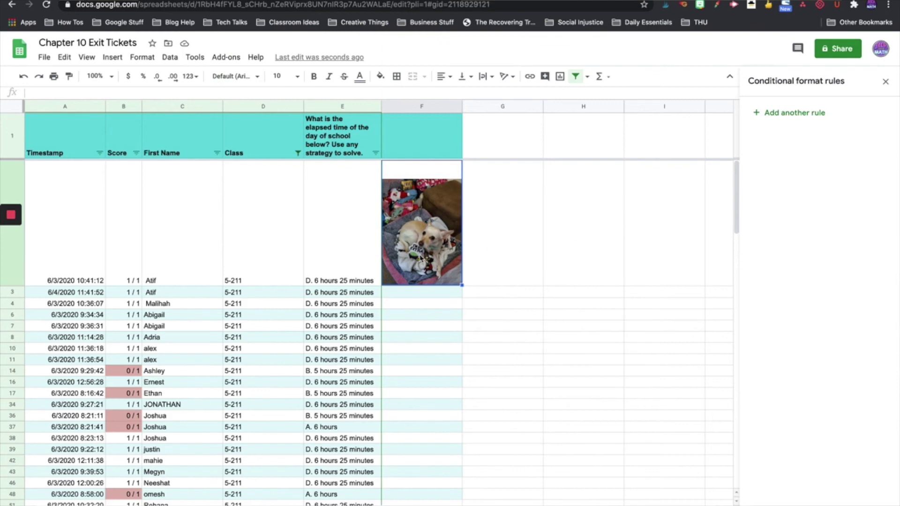
Insert IMG_3655.JPG as an image over the cells starting at column G and reposition it slightly lower over the empty columns
{"action": "left_click", "coordinate": [476, 283]}
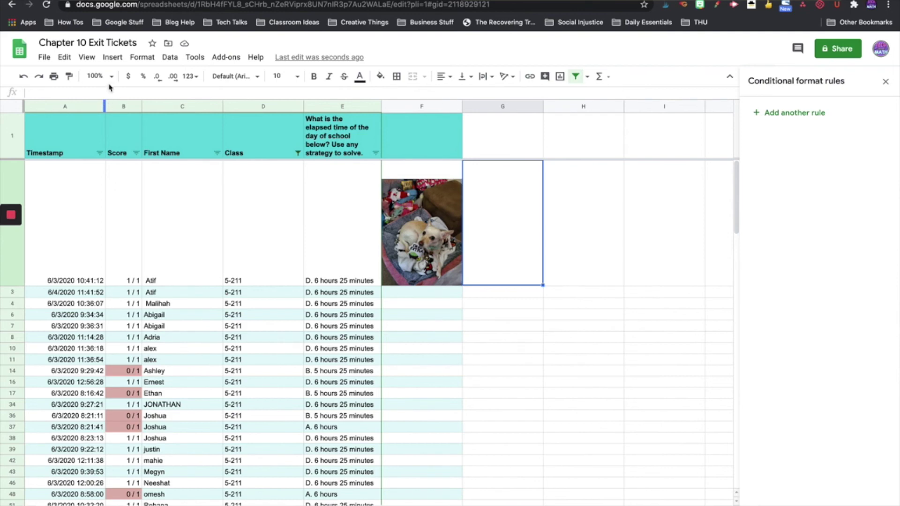
{"action": "left_click", "coordinate": [113, 57]}
{"action": "mouse_move", "coordinate": [151, 223]}
{"action": "left_click", "coordinate": [289, 244]}
{"action": "left_click", "coordinate": [450, 349]}
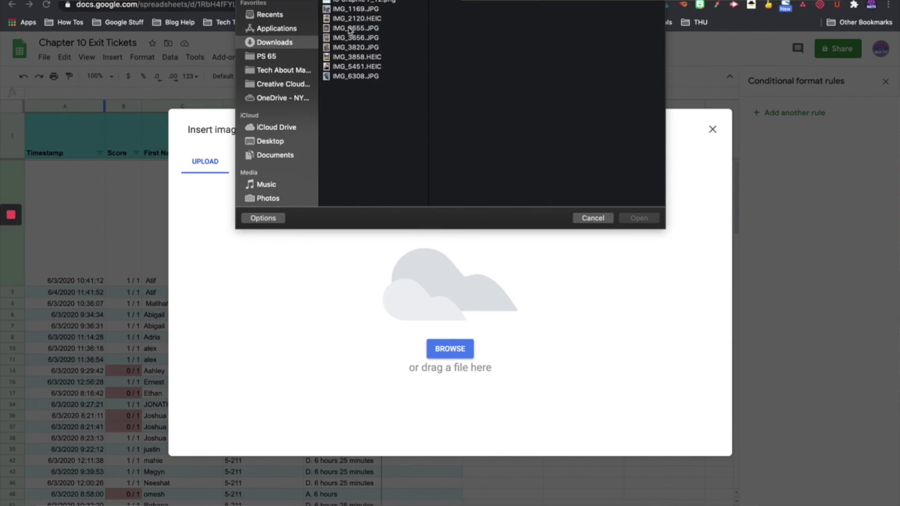
{"action": "left_click", "coordinate": [349, 29]}
{"action": "left_click", "coordinate": [639, 218]}
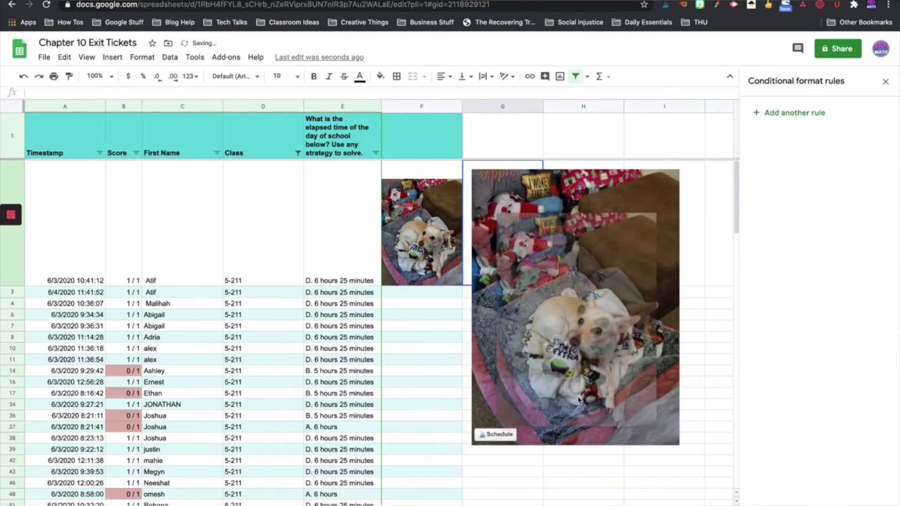
{"action": "left_click_drag", "start_coordinate": [535, 356], "coordinate": [560, 407]}
{"action": "left_click", "coordinate": [422, 371]}
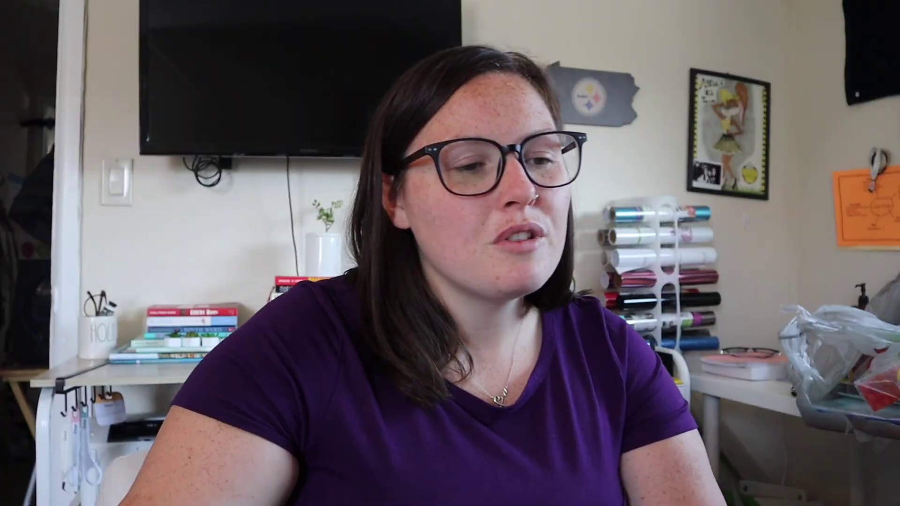